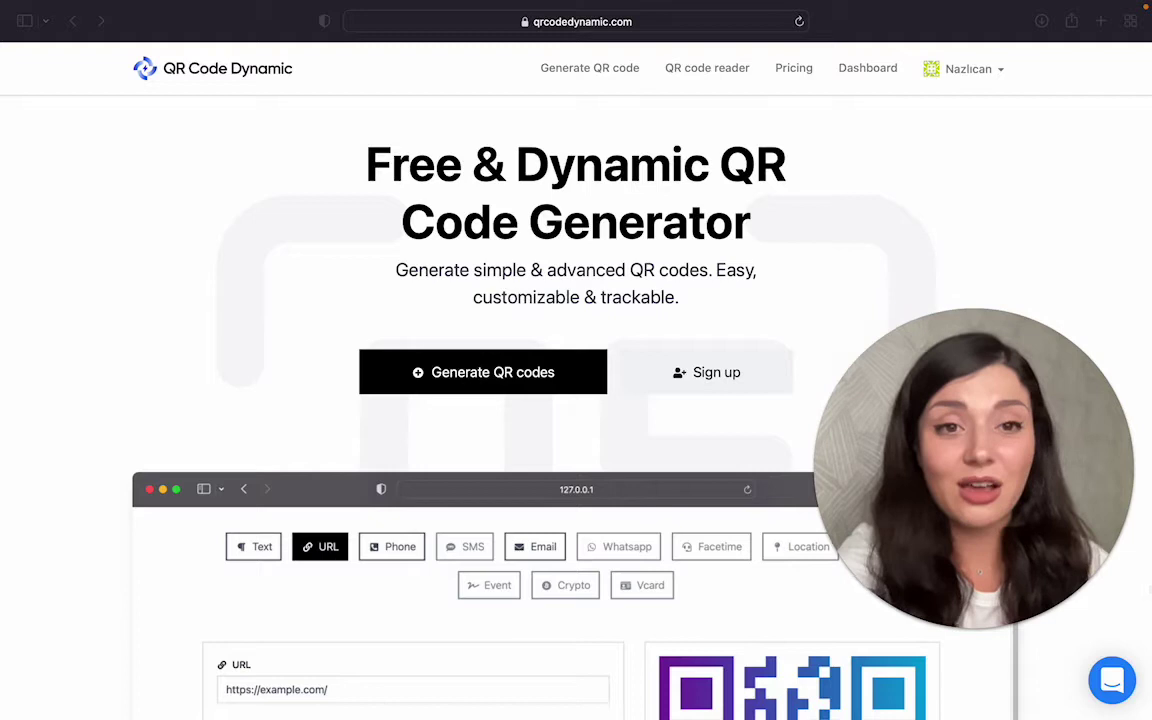
Step: Start a new QR code named 'Business Card' from the dashboard, with Project left at None
{"action": "left_click", "coordinate": [883, 74]}
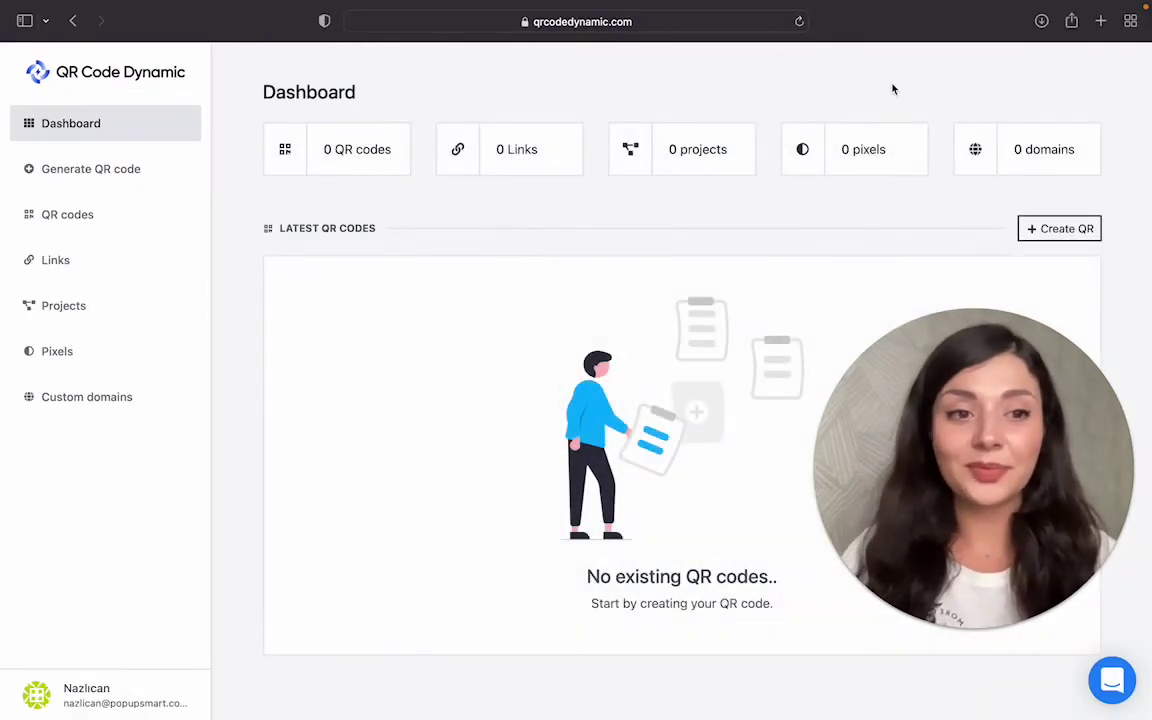
{"action": "left_click", "coordinate": [1065, 231]}
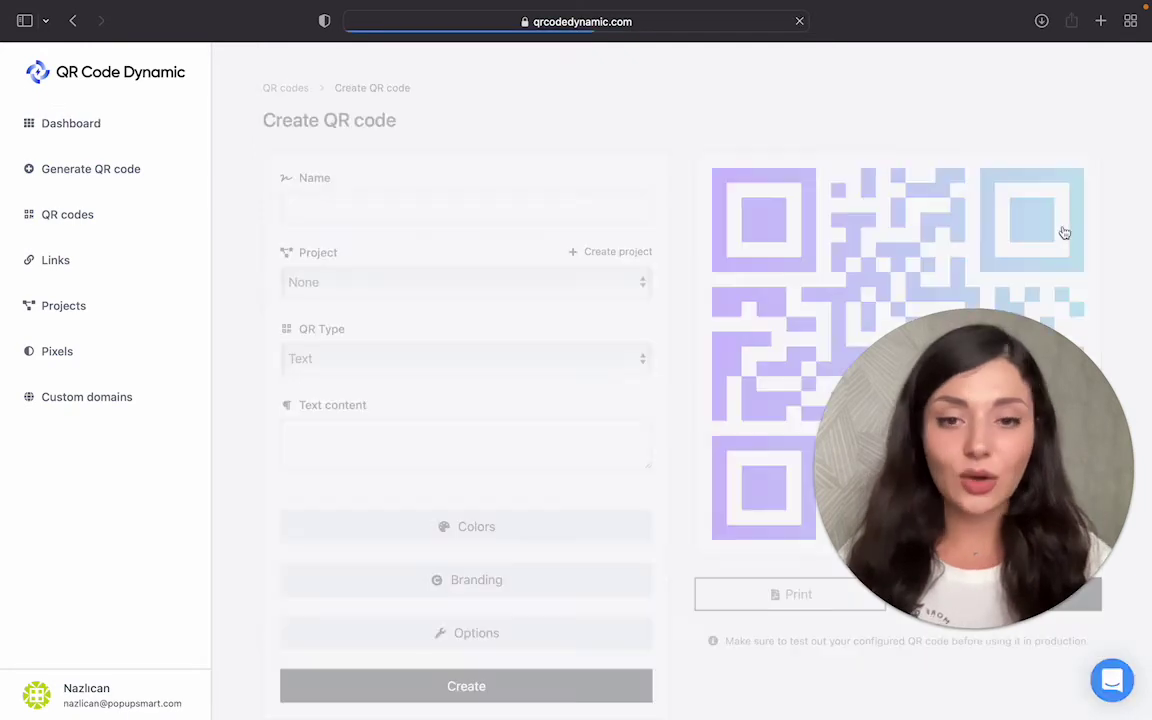
{"action": "left_click", "coordinate": [584, 203]}
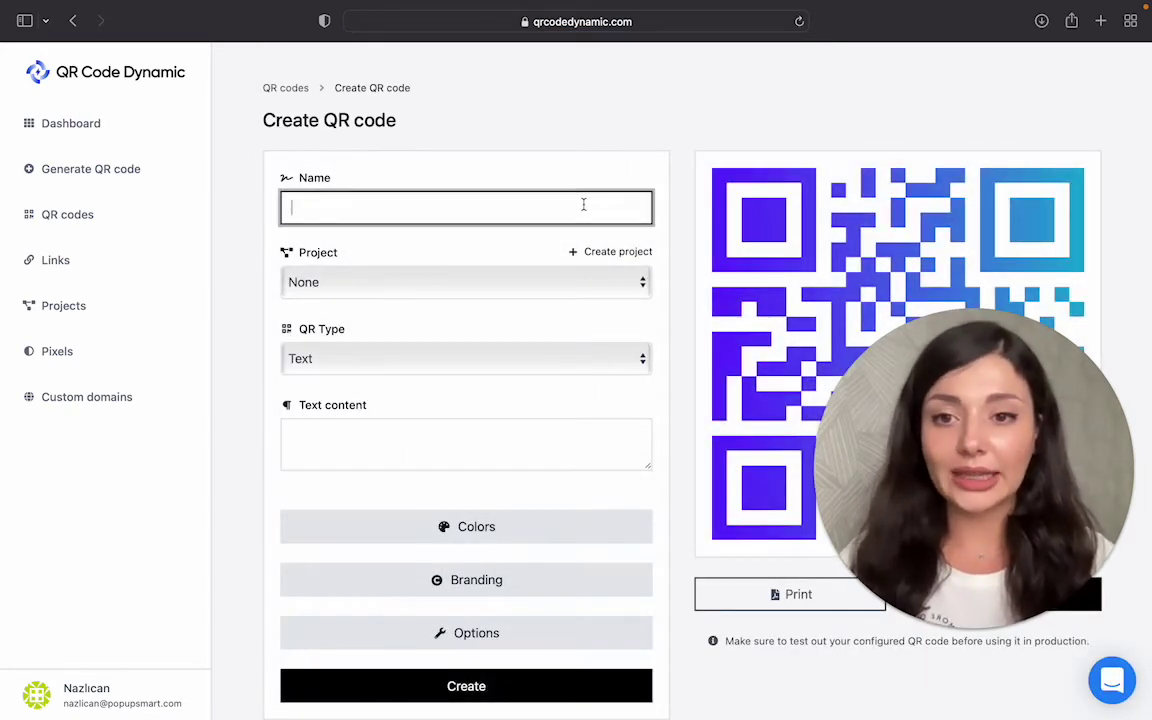
{"action": "type", "text": "Busine"}
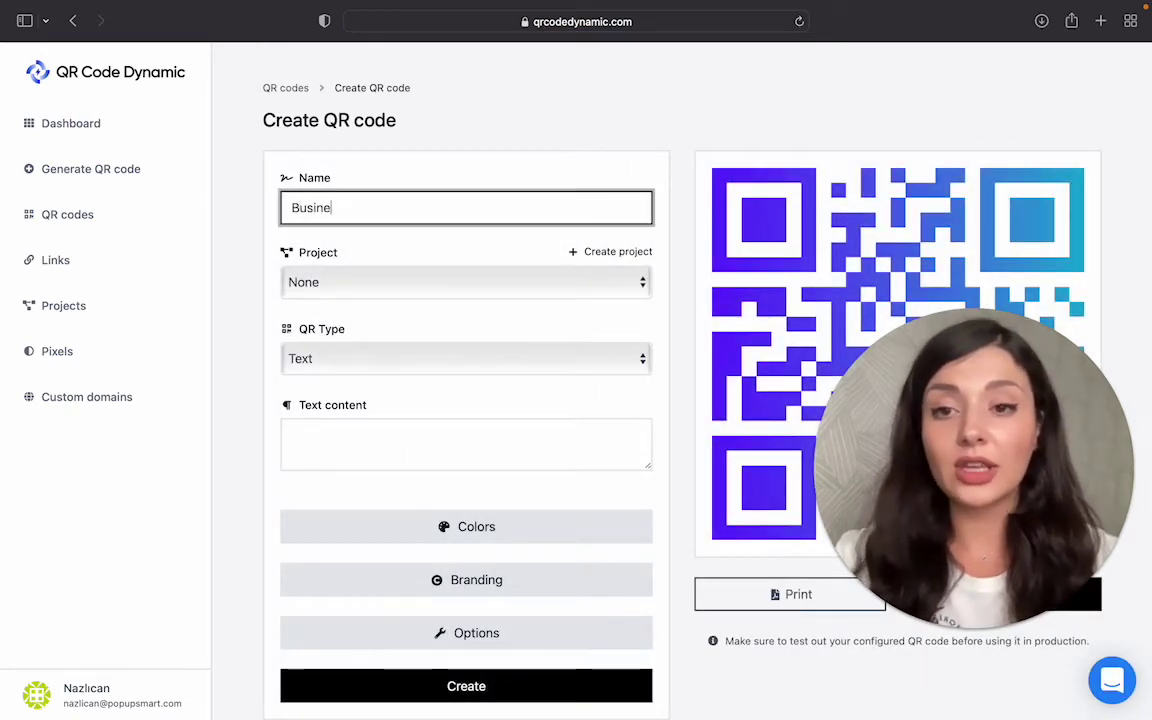
{"action": "type", "text": "ss Card"}
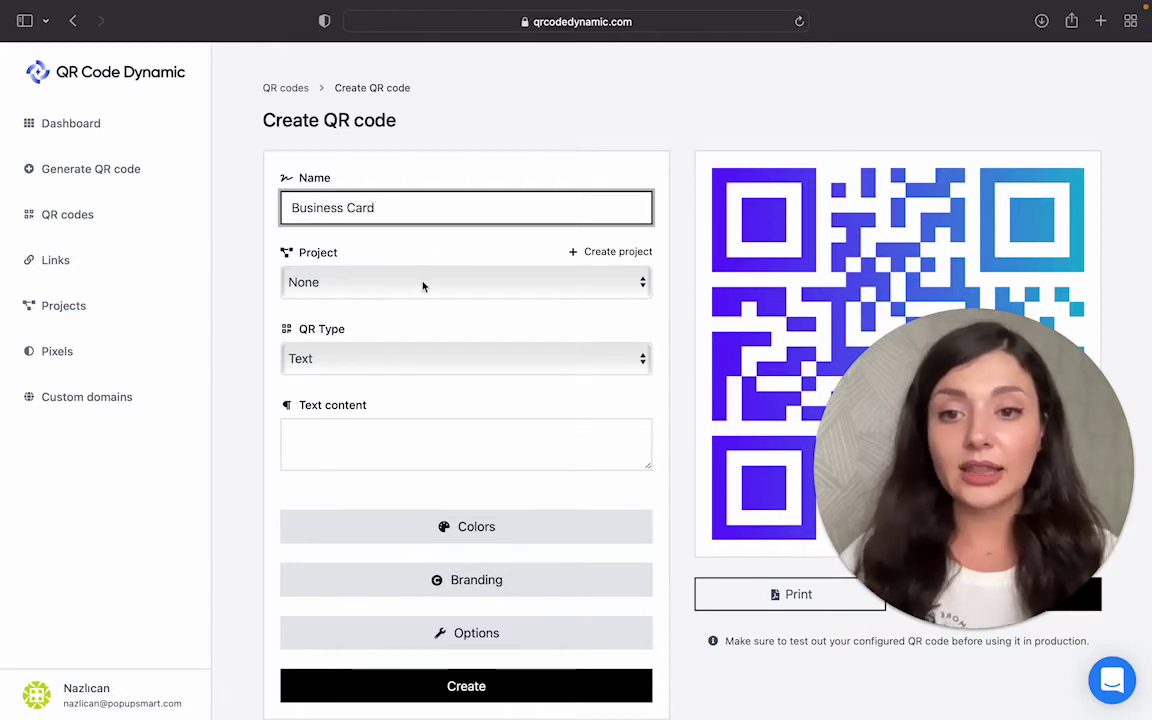
{"action": "left_click", "coordinate": [422, 284]}
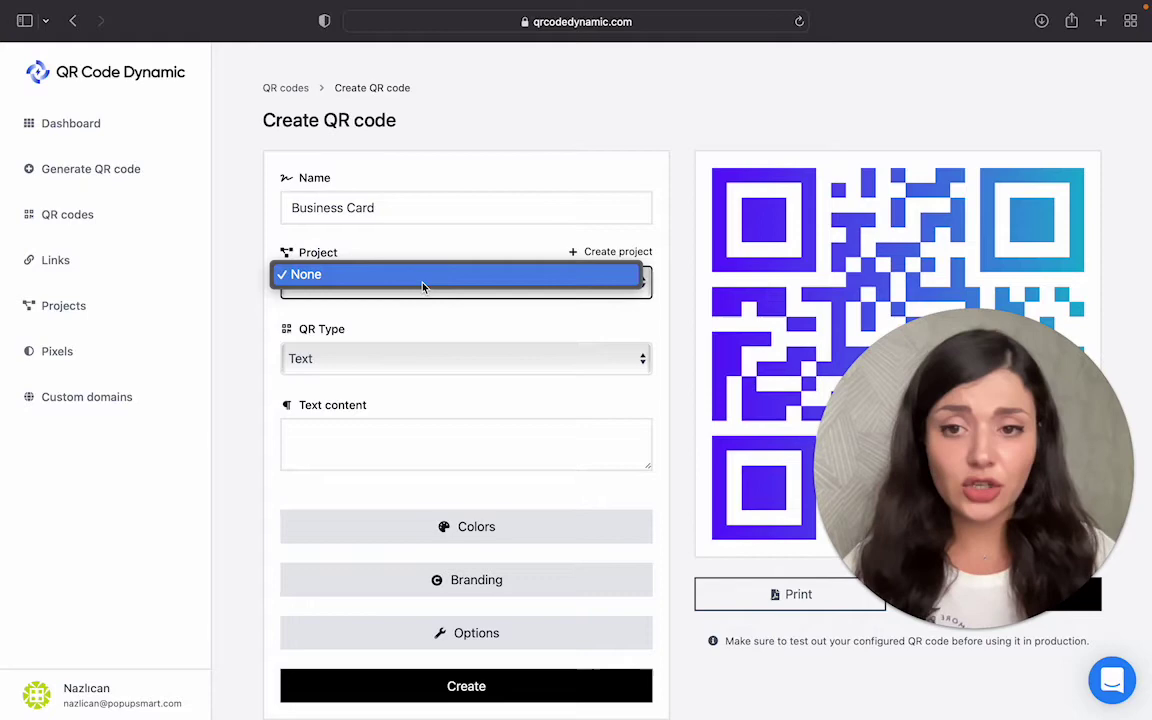
{"action": "left_click", "coordinate": [420, 284]}
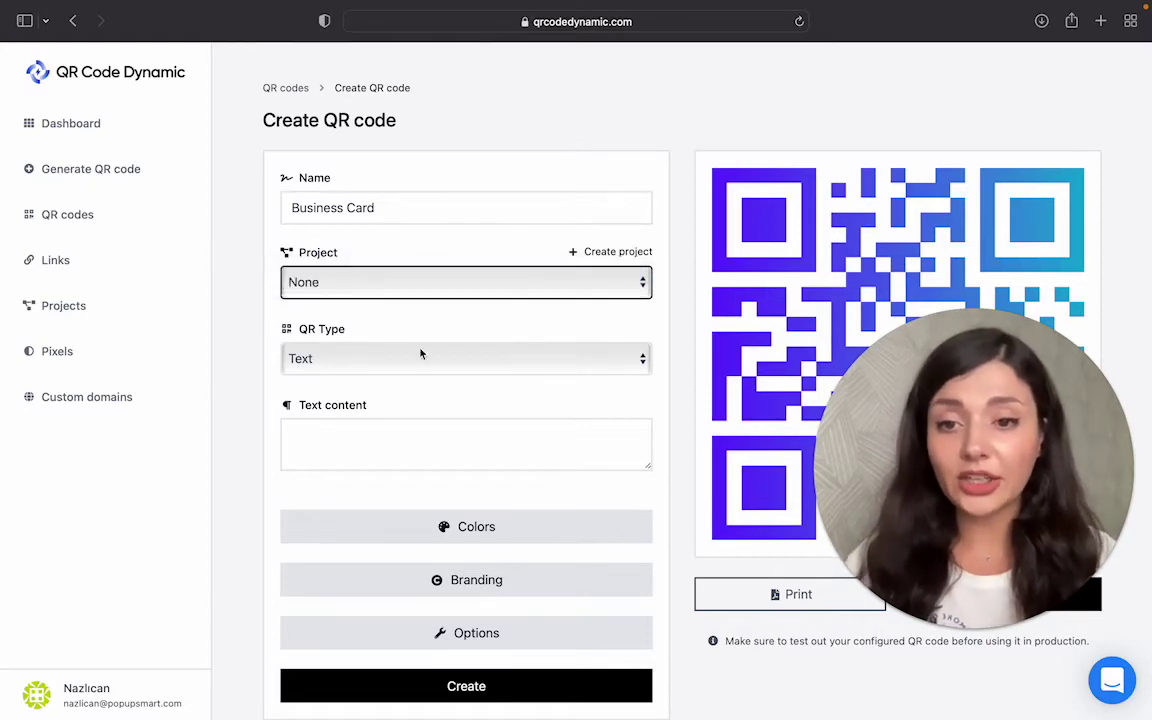
{"action": "left_click", "coordinate": [422, 358]}
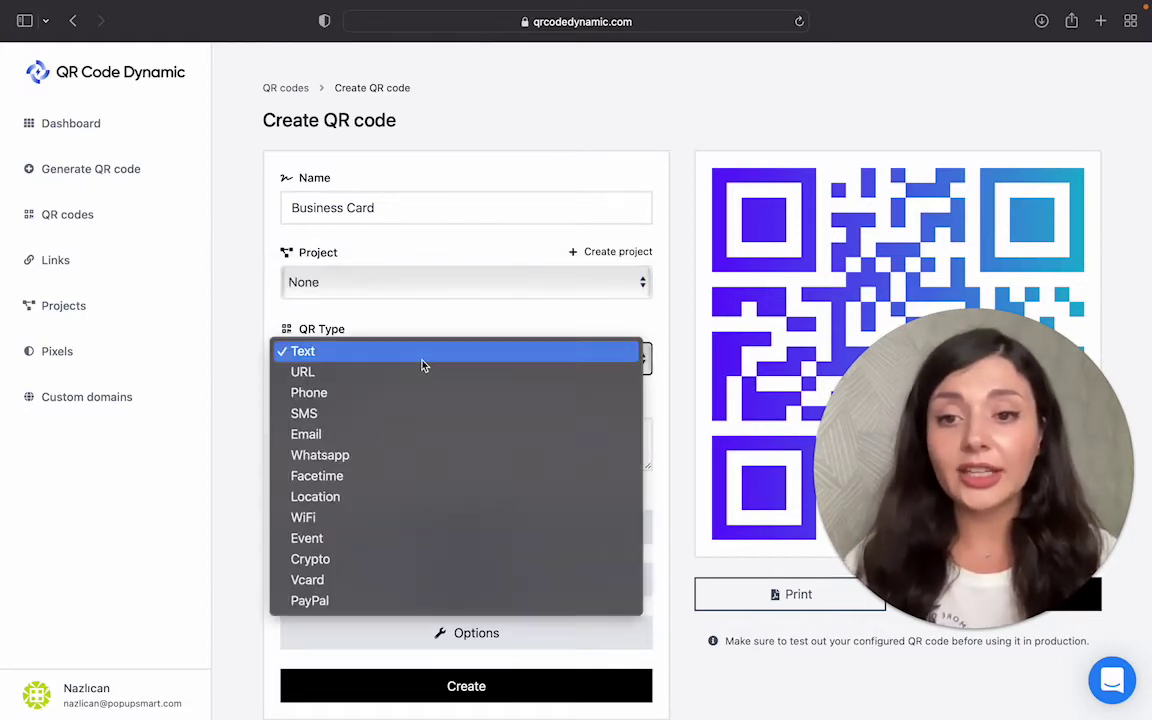
{"action": "left_click", "coordinate": [418, 581]}
{"action": "scroll", "coordinate": [417, 581], "scroll_direction": "down", "scroll_amount": 3}
{"action": "left_click", "coordinate": [368, 262]}
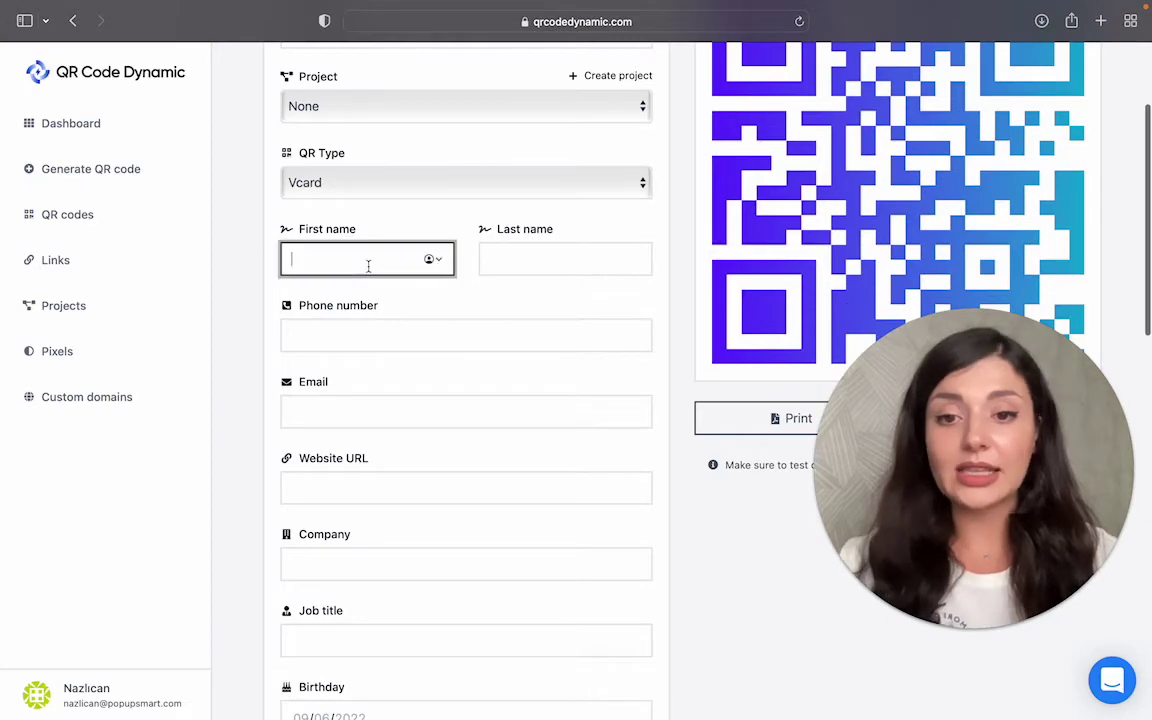
{"action": "type", "text": "Nazli"}
{"action": "left_click", "coordinate": [565, 259]}
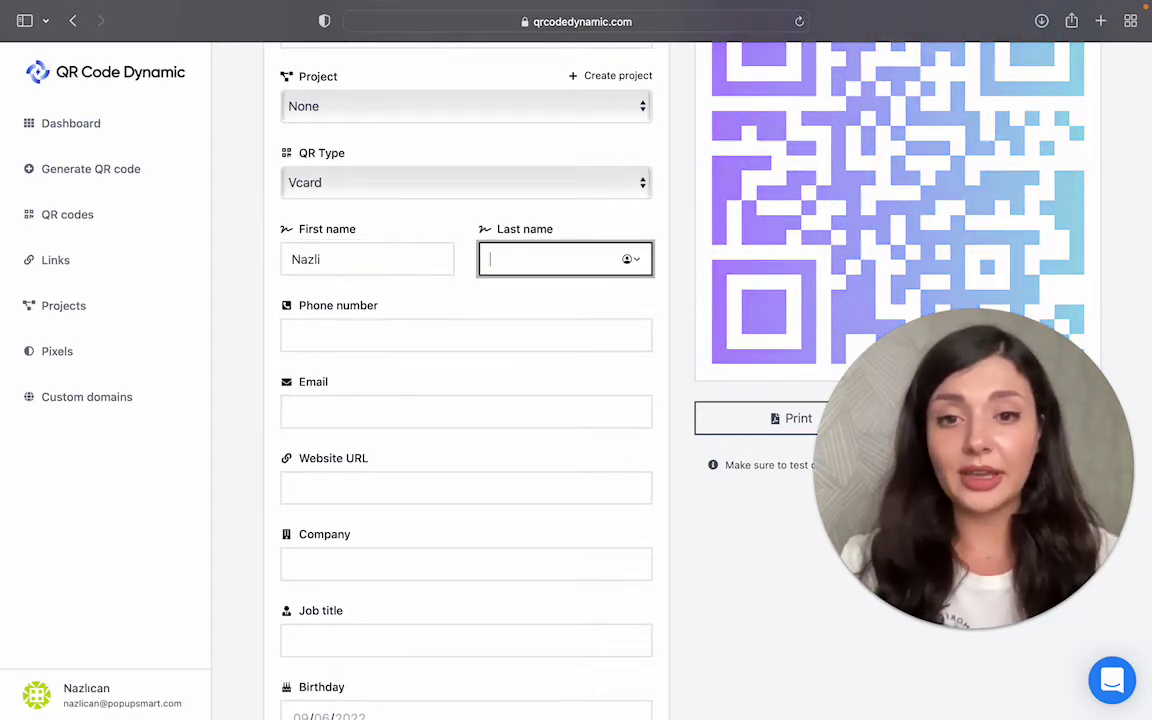
{"action": "left_click", "coordinate": [466, 335]}
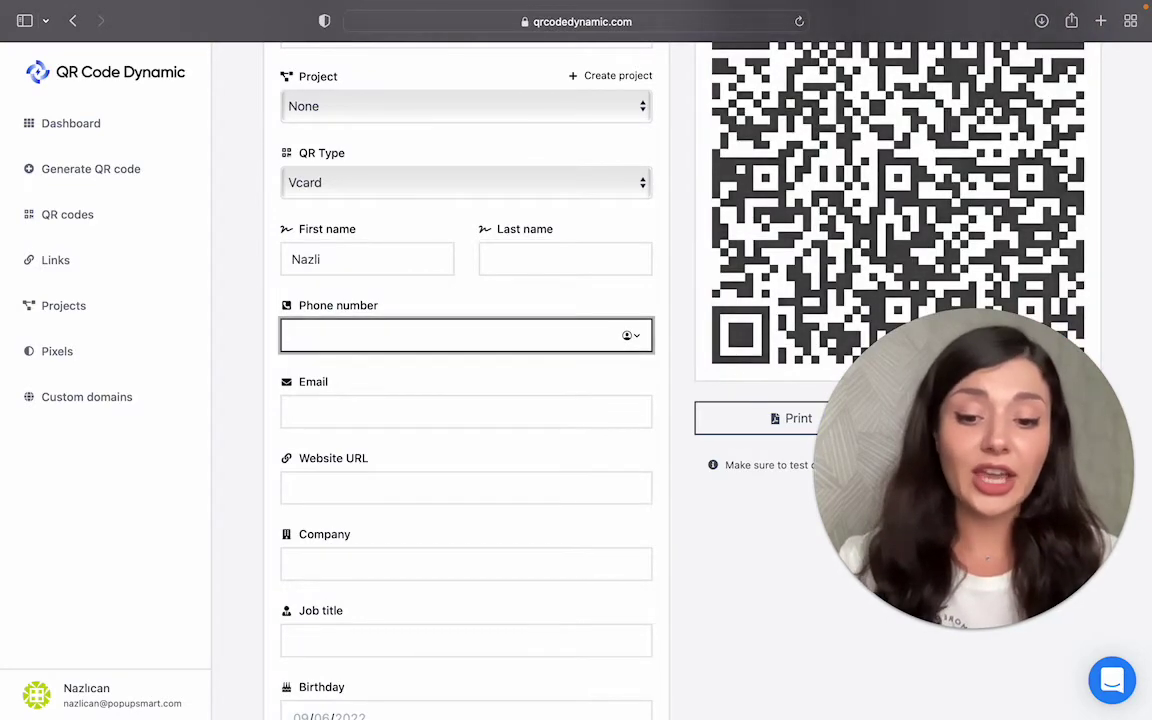
{"action": "type", "text": "1234567890"}
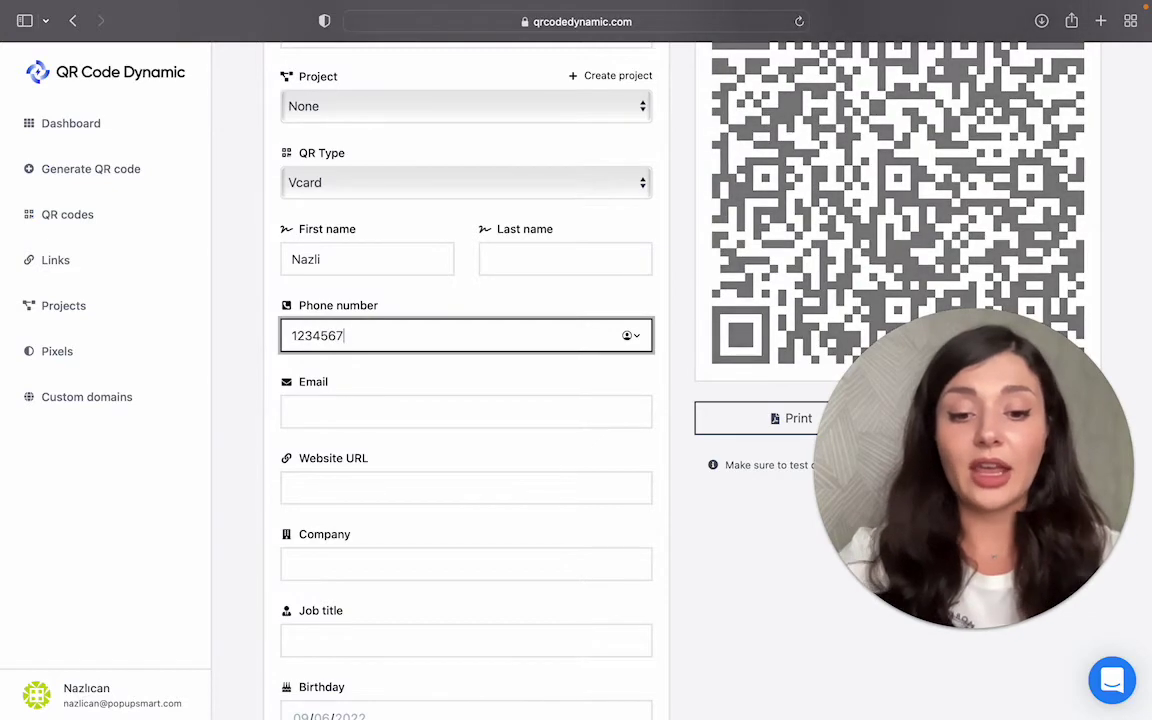
{"action": "left_click", "coordinate": [373, 411]}
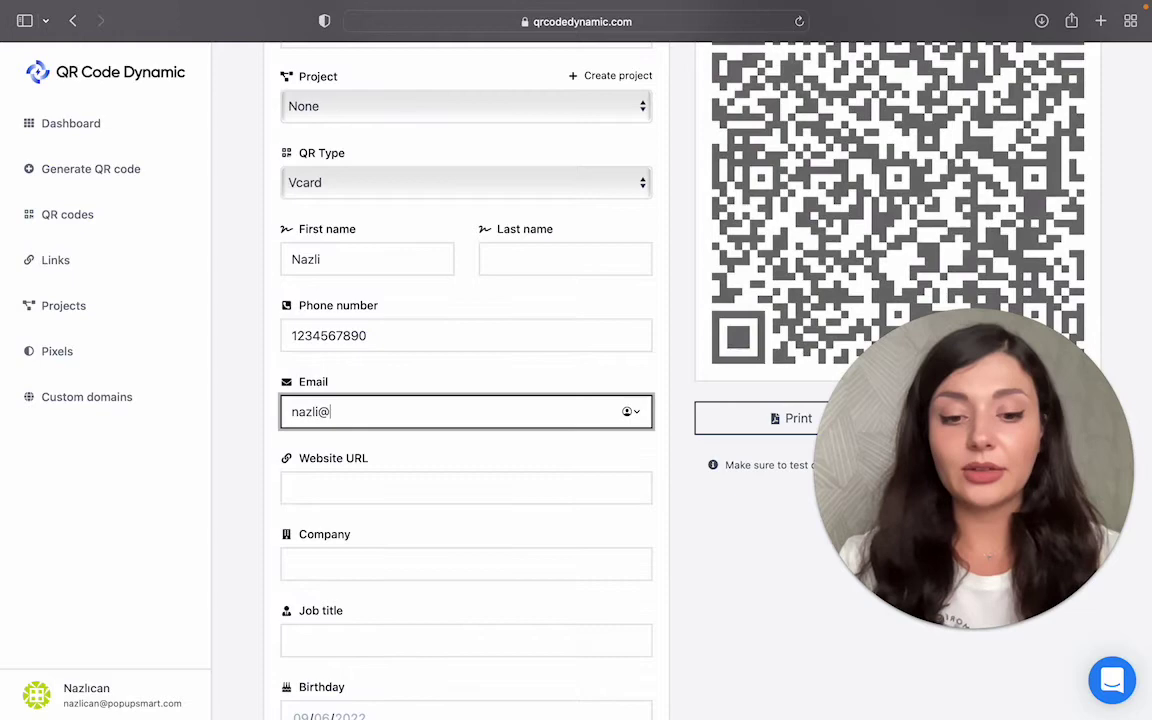
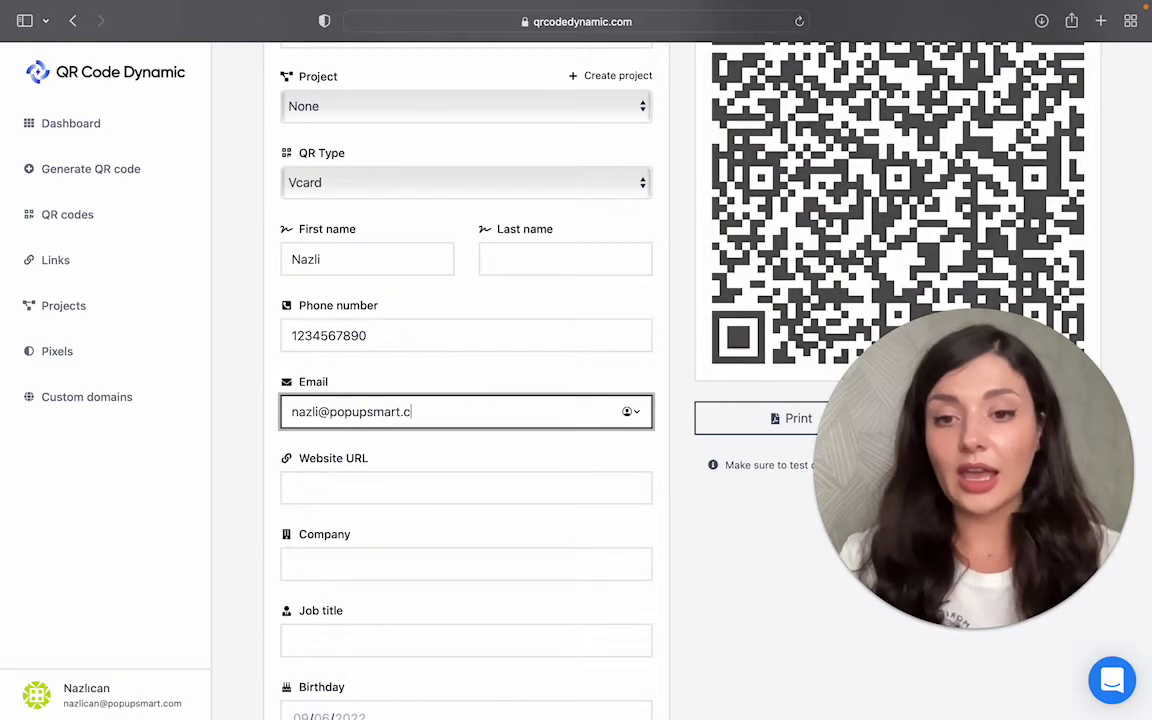
{"action": "left_click", "coordinate": [466, 487]}
{"action": "type", "text": "https://popupsmart.com"}
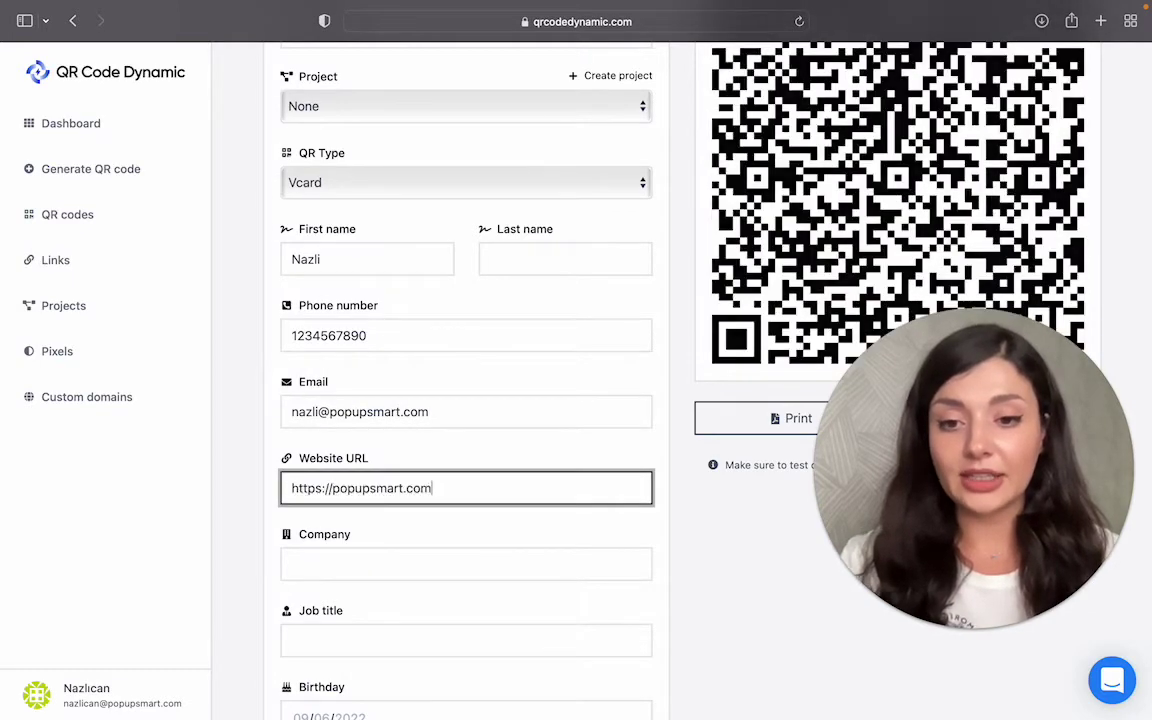
Step: Set the company to popupsmart and enter the contact's birthday
{"action": "scroll", "coordinate": [466, 400], "scroll_direction": "down", "scroll_amount": 2}
{"action": "left_click", "coordinate": [351, 455]}
{"action": "type", "text": "popupsmart"}
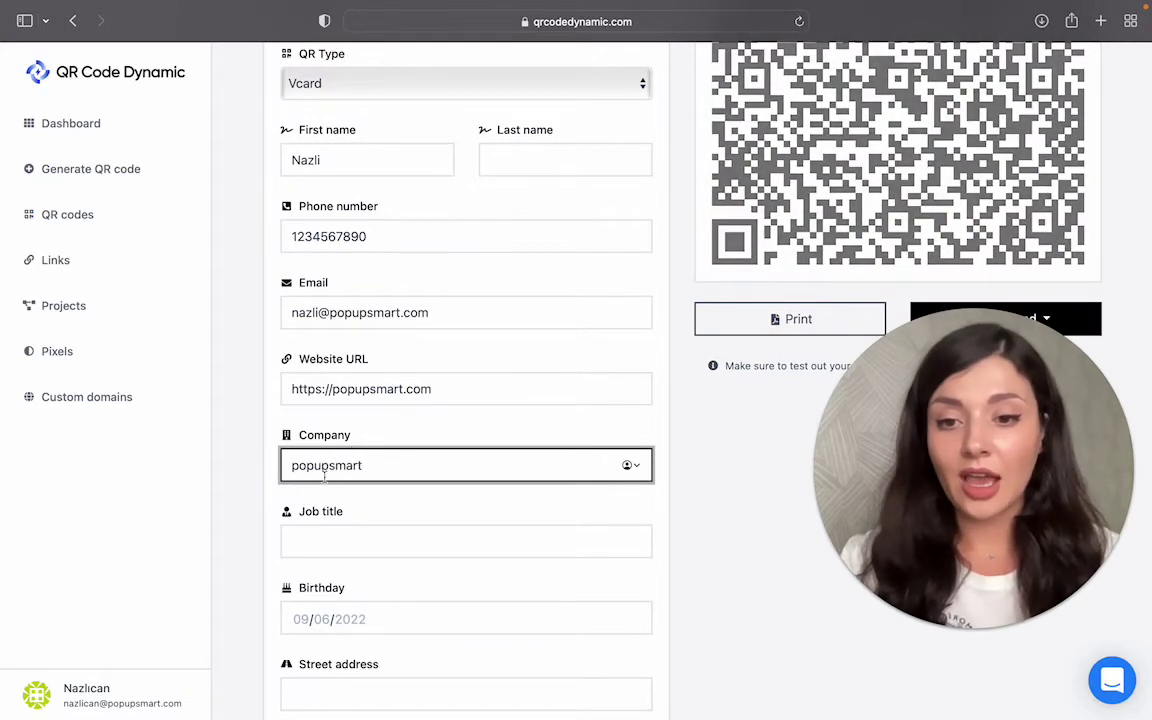
{"action": "scroll", "coordinate": [364, 540], "scroll_direction": "down", "scroll_amount": 1}
{"action": "scroll", "coordinate": [364, 540], "scroll_direction": "down", "scroll_amount": 2}
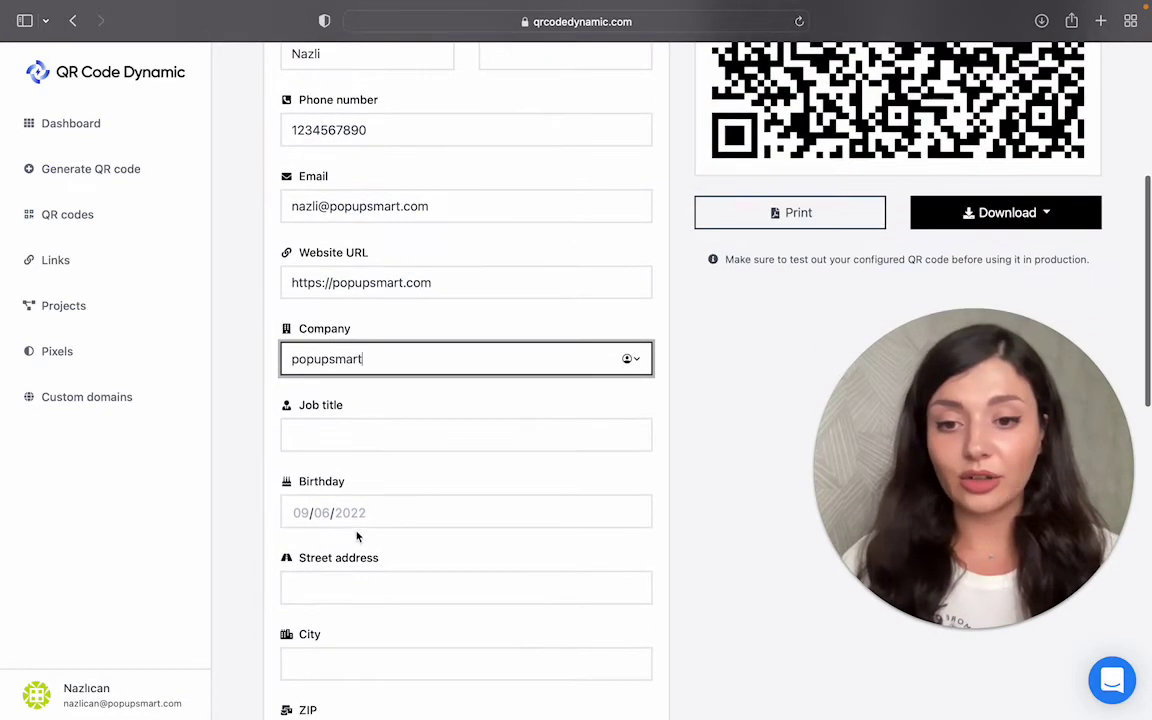
{"action": "left_click", "coordinate": [301, 512]}
{"action": "type", "text": "1119"}
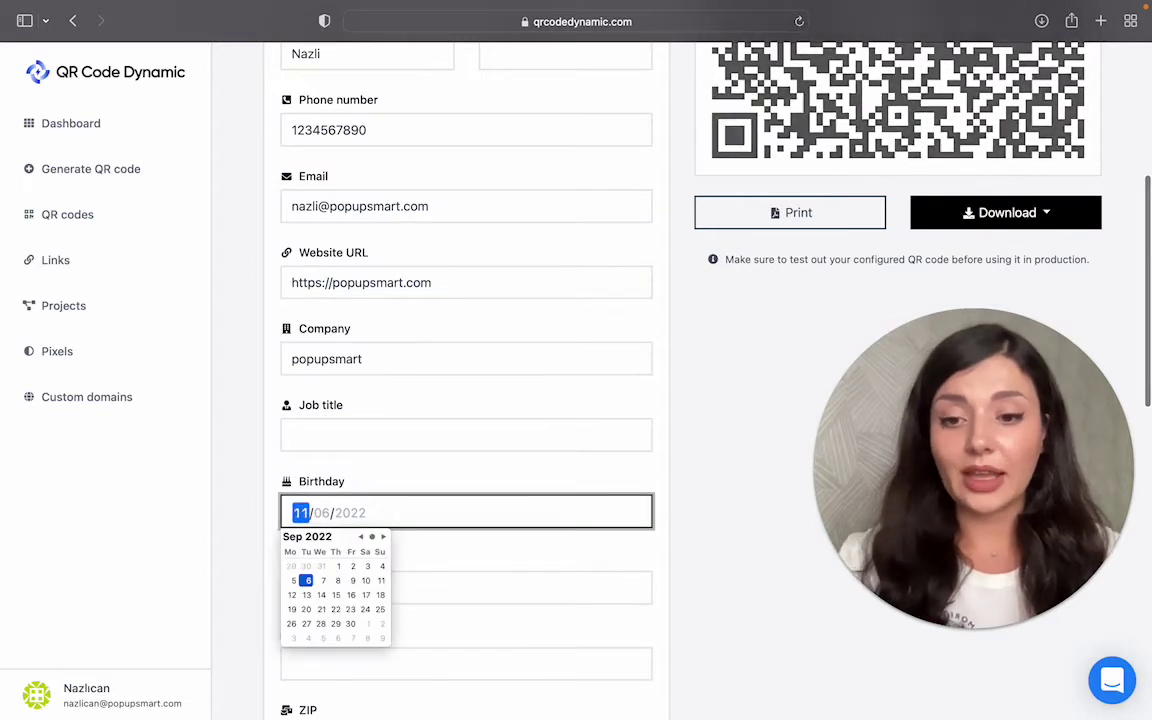
{"action": "type", "text": "1193"}
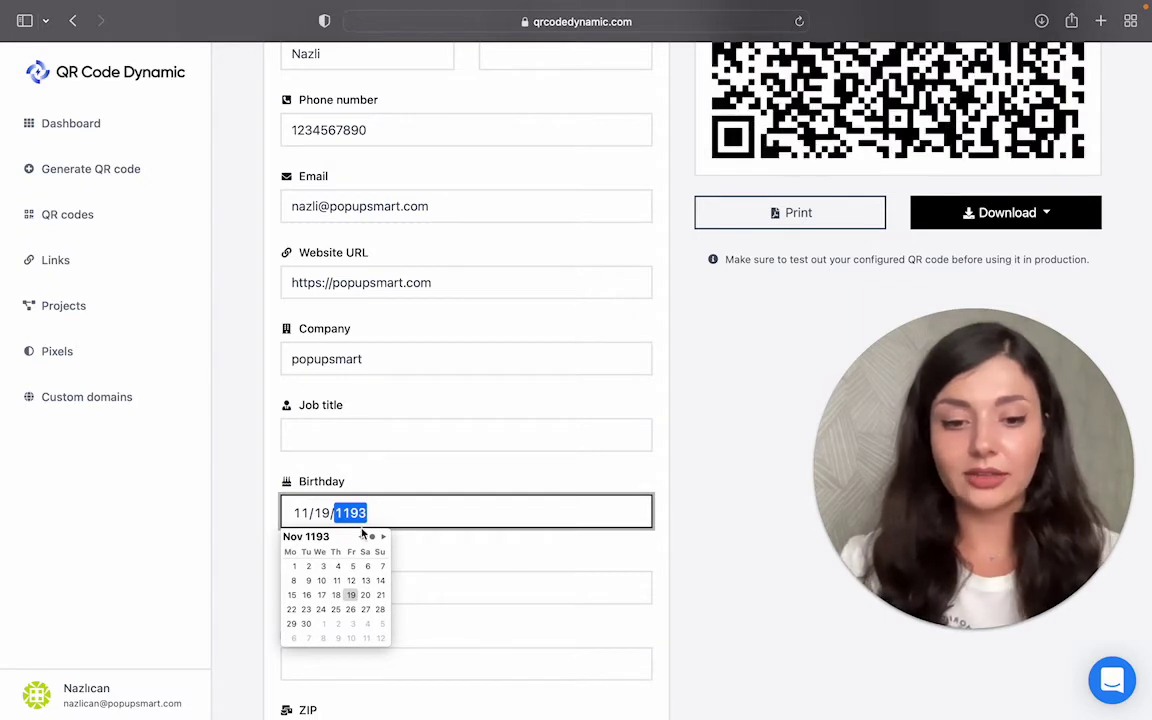
{"action": "type", "text": "1993"}
{"action": "left_click", "coordinate": [671, 585]}
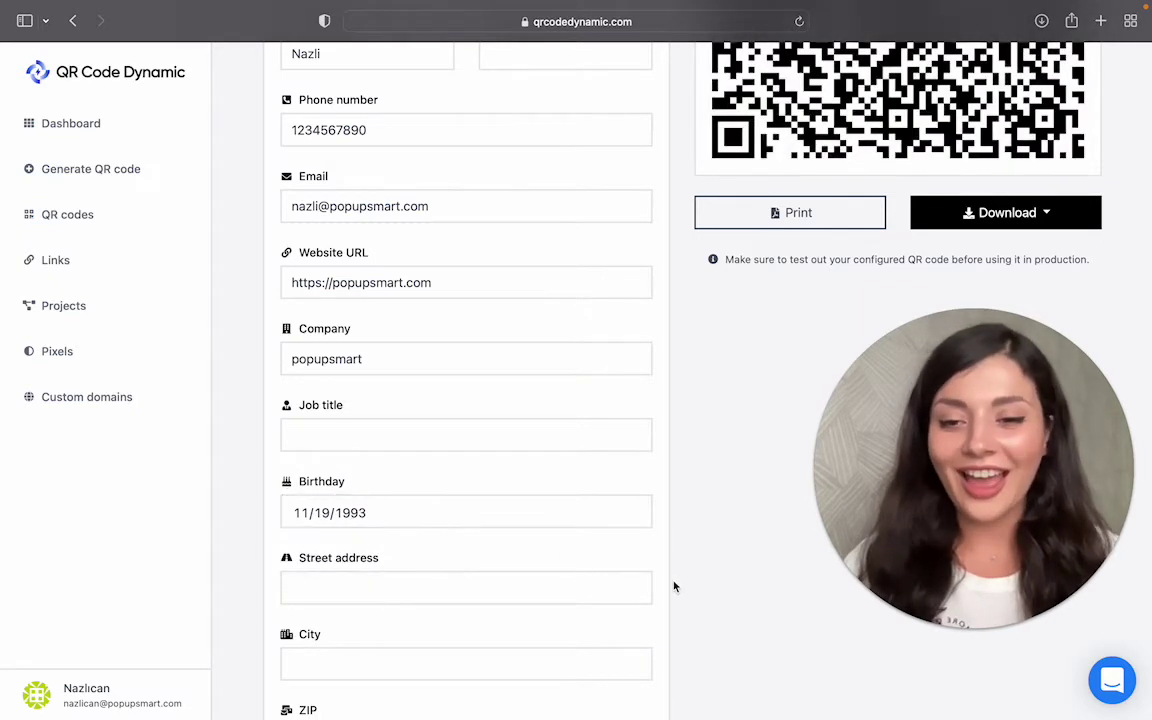
Step: Expand the Socials section near the bottom of the vCard form
{"action": "scroll", "coordinate": [674, 586], "scroll_direction": "down", "scroll_amount": 3}
{"action": "scroll", "coordinate": [620, 530], "scroll_direction": "down", "scroll_amount": 1}
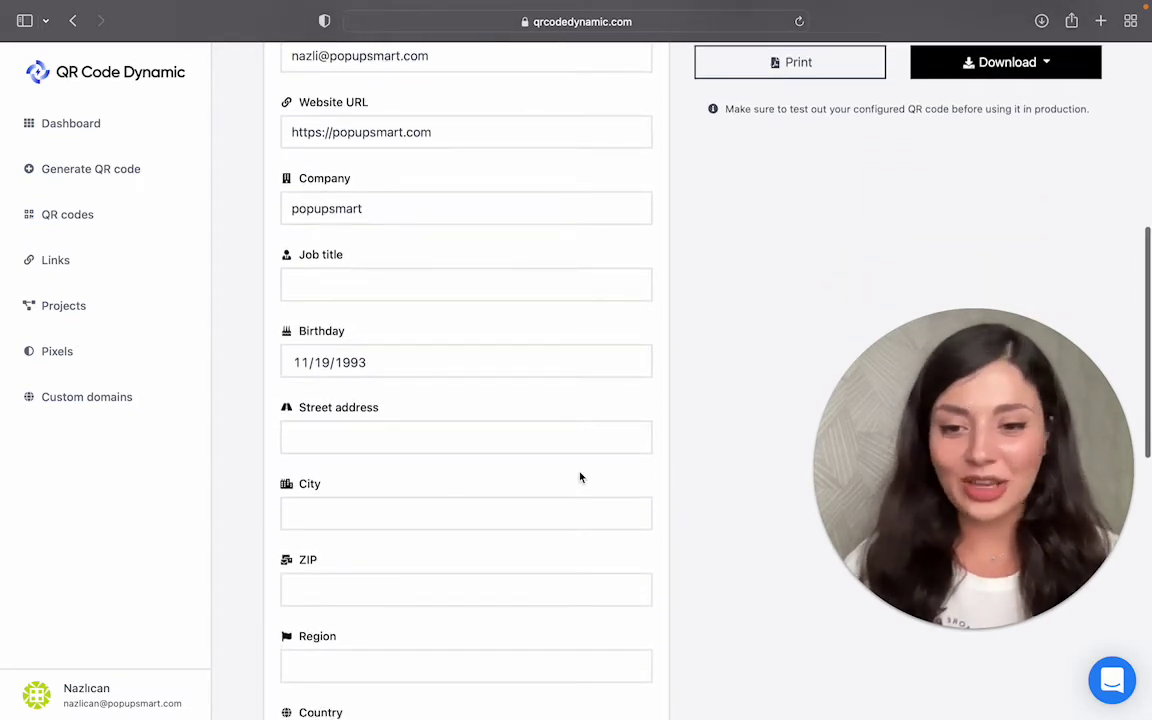
{"action": "scroll", "coordinate": [580, 477], "scroll_direction": "down", "scroll_amount": 8}
{"action": "scroll", "coordinate": [580, 477], "scroll_direction": "down", "scroll_amount": 1}
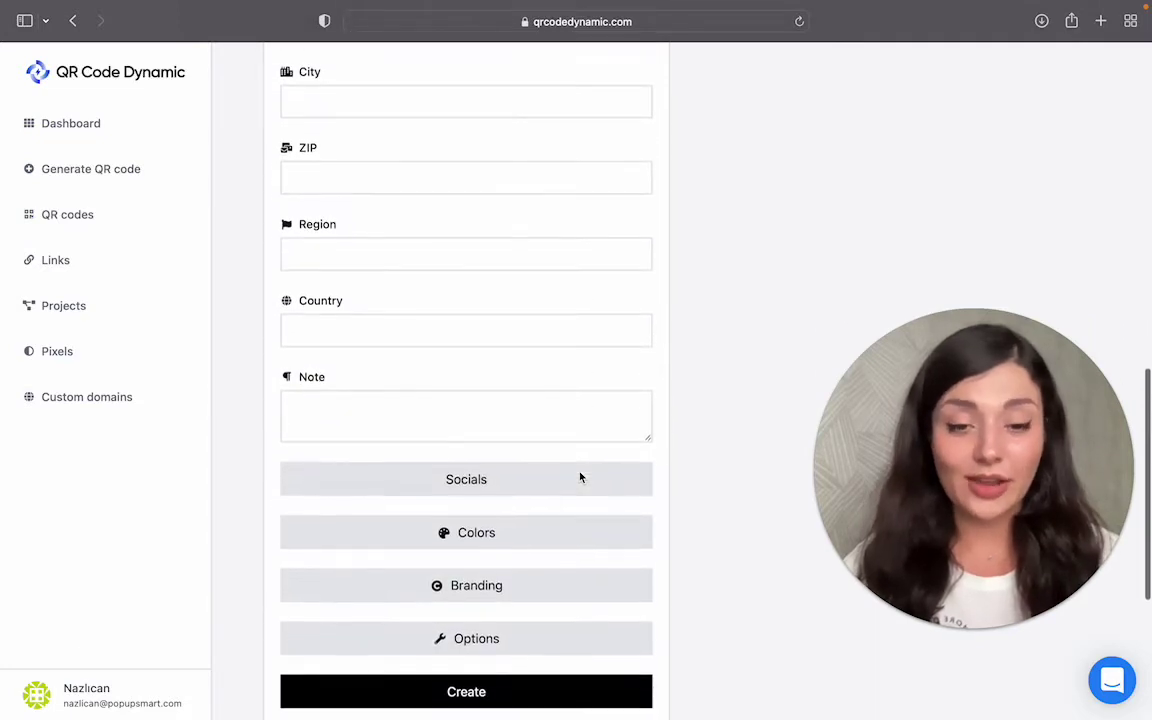
{"action": "left_click", "coordinate": [578, 488]}
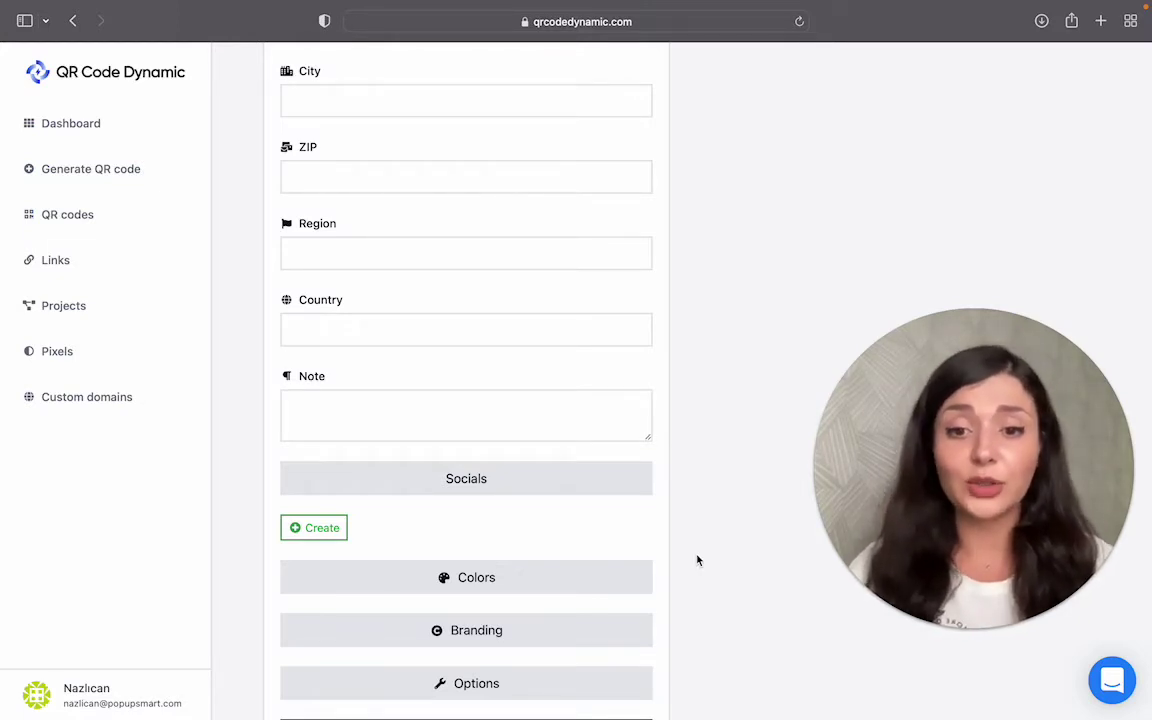
Step: Set the foreground to a Gradient of two purple shades
{"action": "left_click", "coordinate": [594, 577]}
{"action": "scroll", "coordinate": [594, 578], "scroll_direction": "up", "scroll_amount": 2}
{"action": "scroll", "coordinate": [594, 578], "scroll_direction": "down", "scroll_amount": 7}
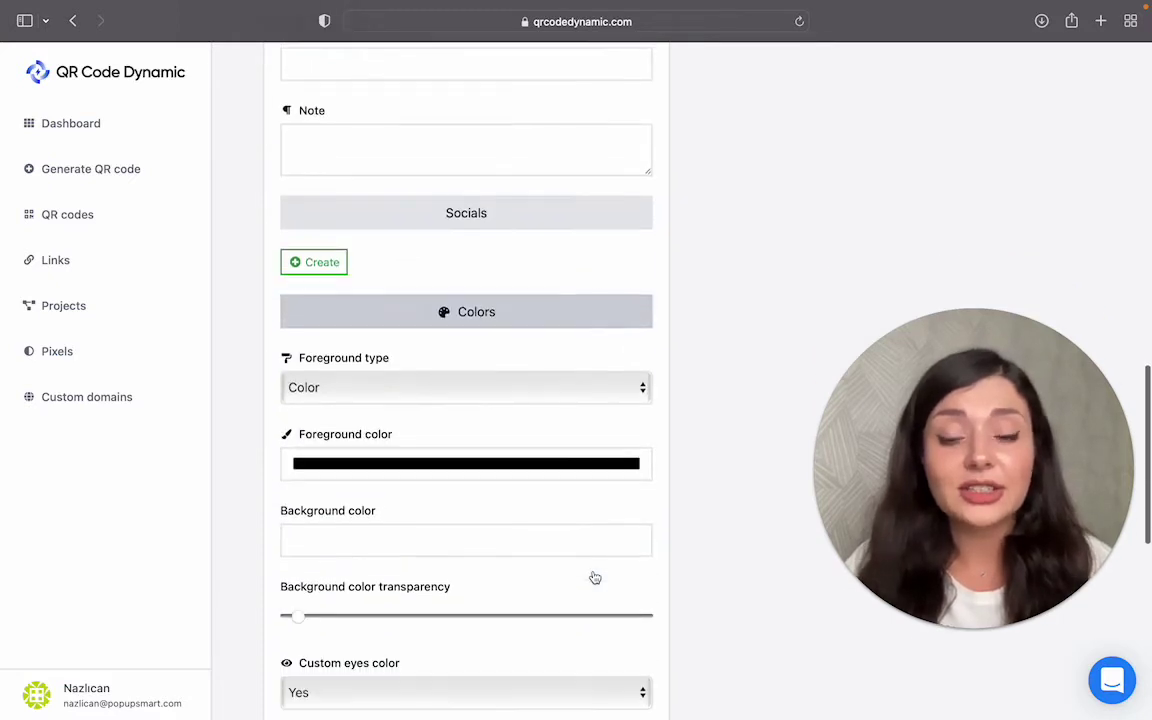
{"action": "scroll", "coordinate": [594, 577], "scroll_direction": "down", "scroll_amount": 1}
{"action": "left_click", "coordinate": [568, 372]}
{"action": "left_click", "coordinate": [563, 380]}
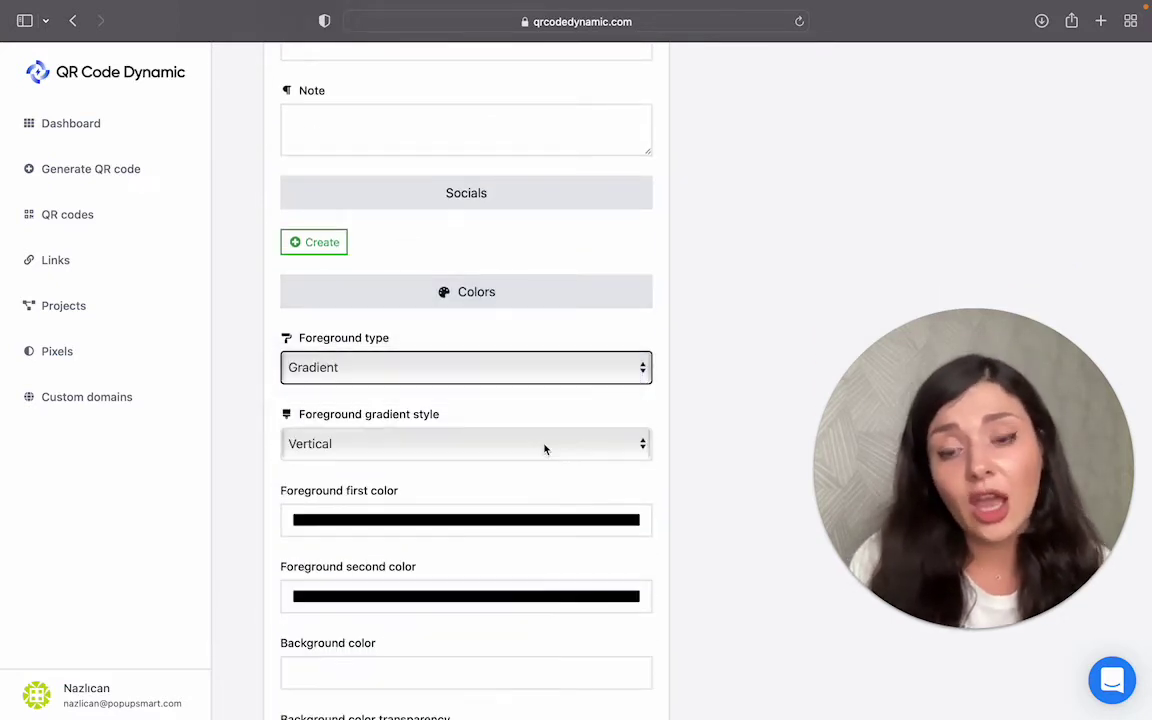
{"action": "scroll", "coordinate": [545, 450], "scroll_direction": "down", "scroll_amount": 1}
{"action": "left_click", "coordinate": [520, 520]}
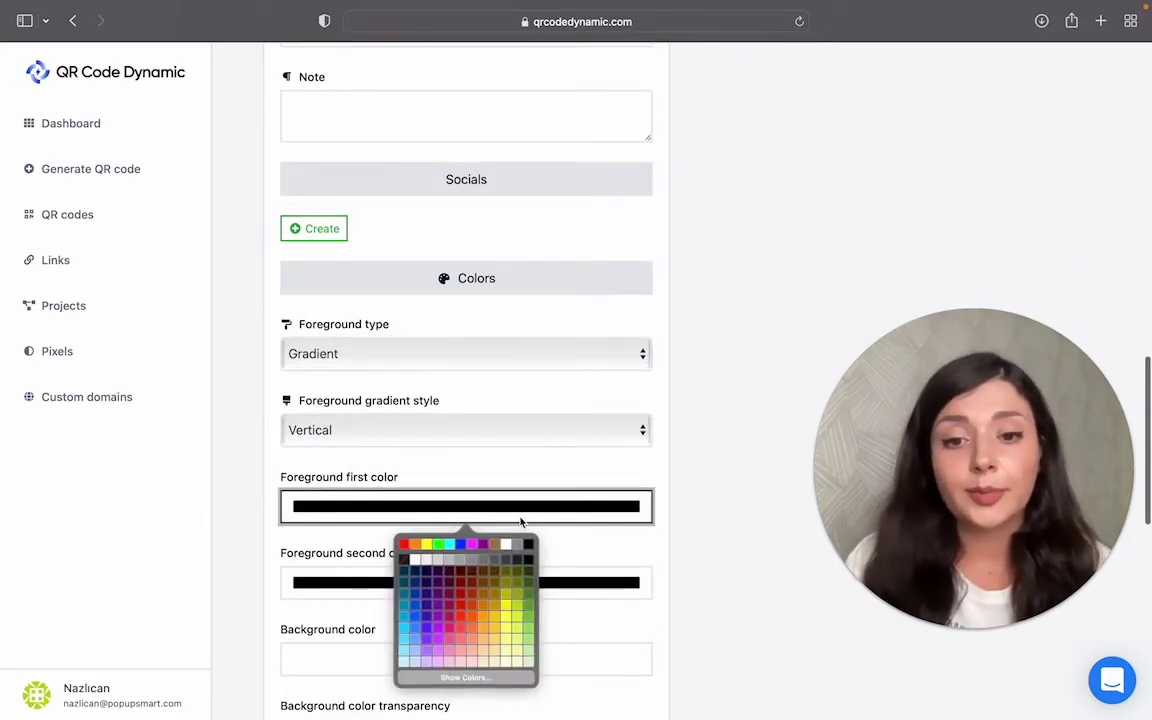
{"action": "left_click", "coordinate": [437, 604]}
{"action": "left_click", "coordinate": [447, 590]}
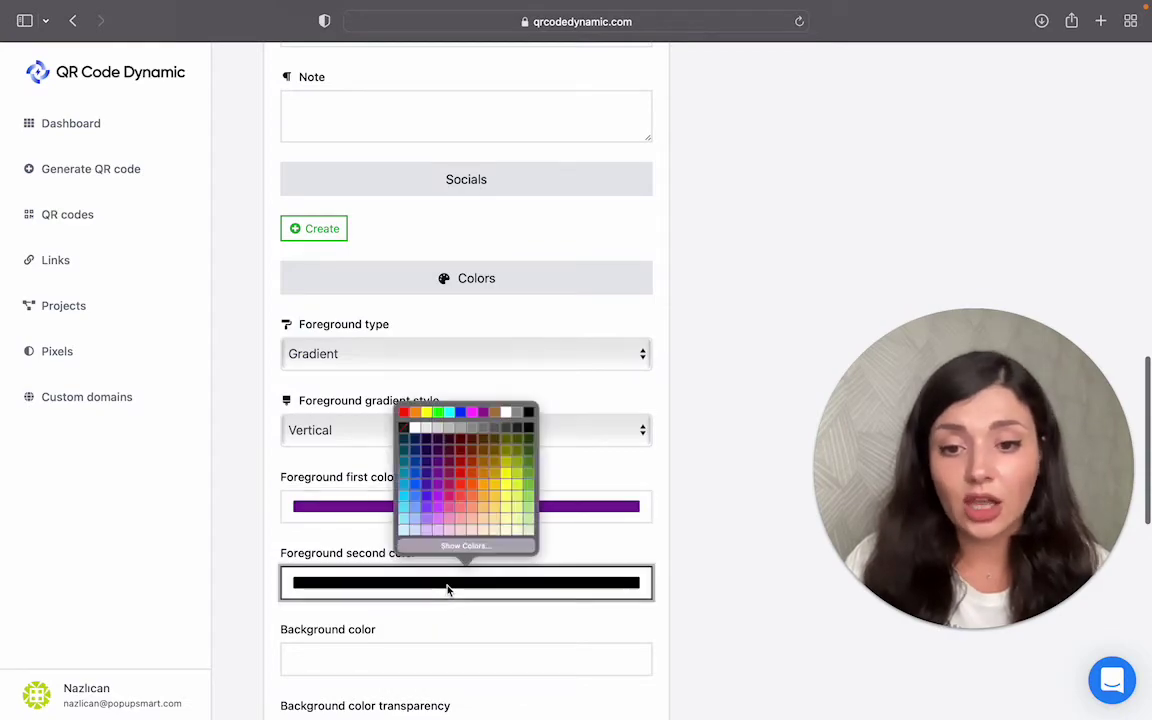
{"action": "left_click", "coordinate": [440, 488]}
Step: Keep Custom eyes color on Yes and make the inner eye colour orange
{"action": "scroll", "coordinate": [710, 314], "scroll_direction": "up", "scroll_amount": 15}
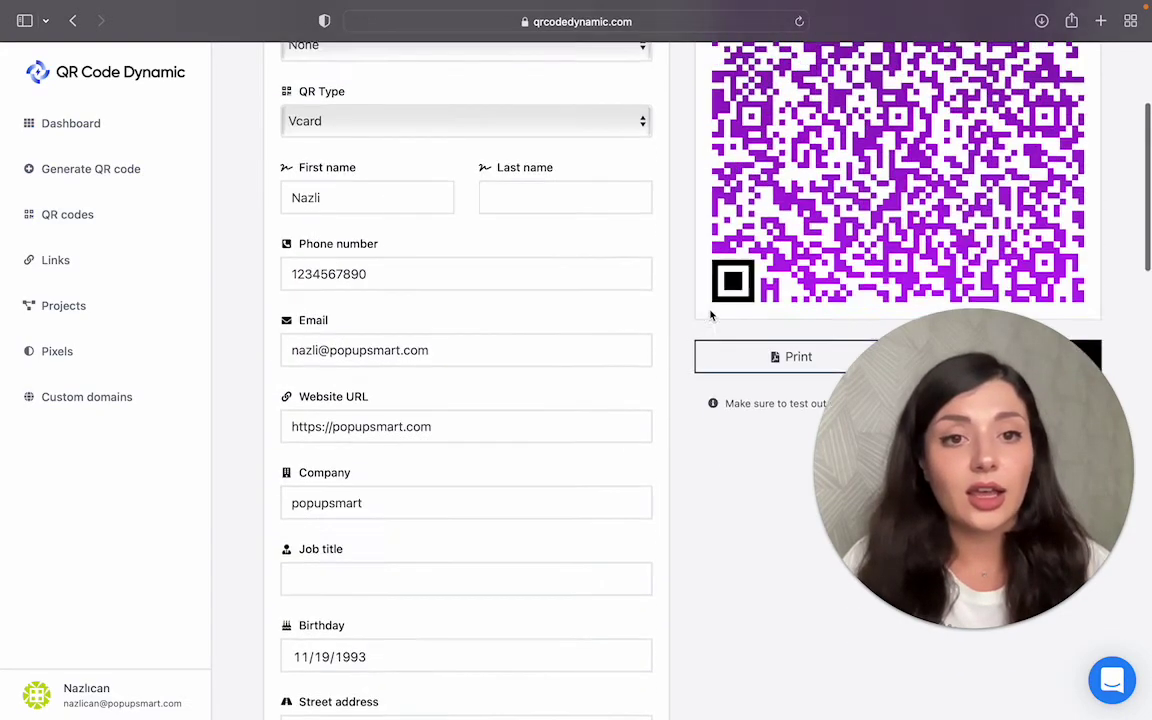
{"action": "scroll", "coordinate": [710, 316], "scroll_direction": "up", "scroll_amount": 3}
{"action": "scroll", "coordinate": [710, 316], "scroll_direction": "down", "scroll_amount": 15}
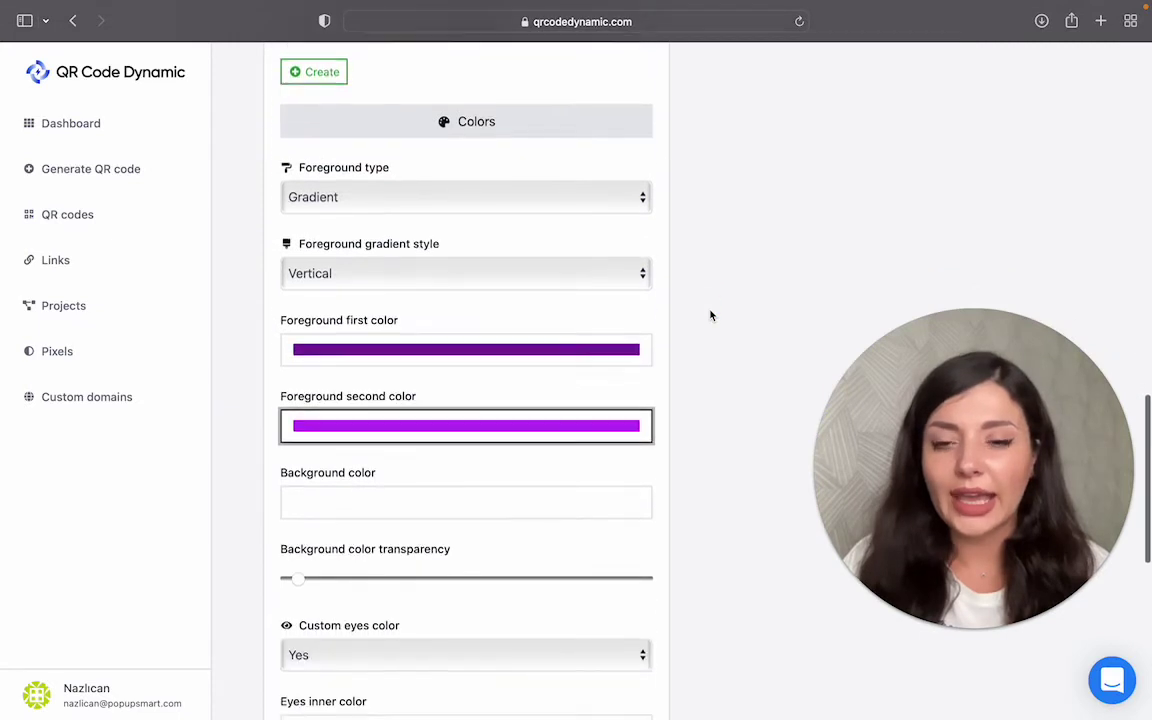
{"action": "scroll", "coordinate": [710, 316], "scroll_direction": "down", "scroll_amount": 5}
{"action": "left_click", "coordinate": [500, 430]}
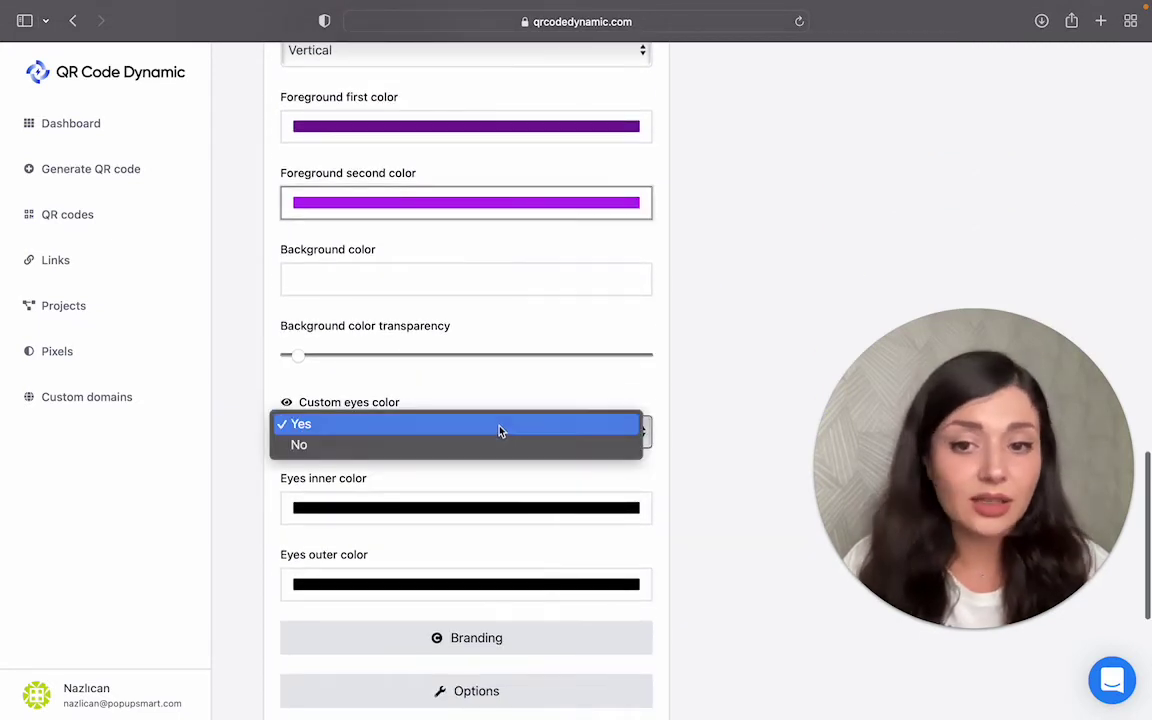
{"action": "left_click", "coordinate": [500, 428]}
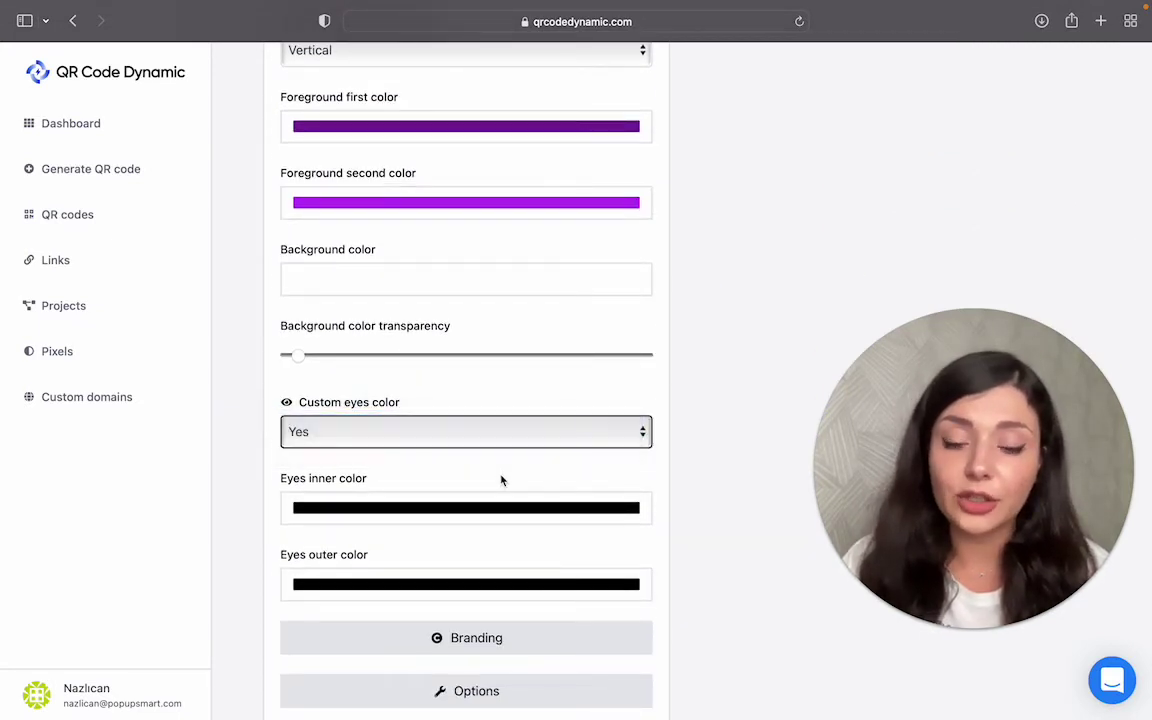
{"action": "left_click", "coordinate": [493, 508]}
{"action": "left_click", "coordinate": [470, 599]}
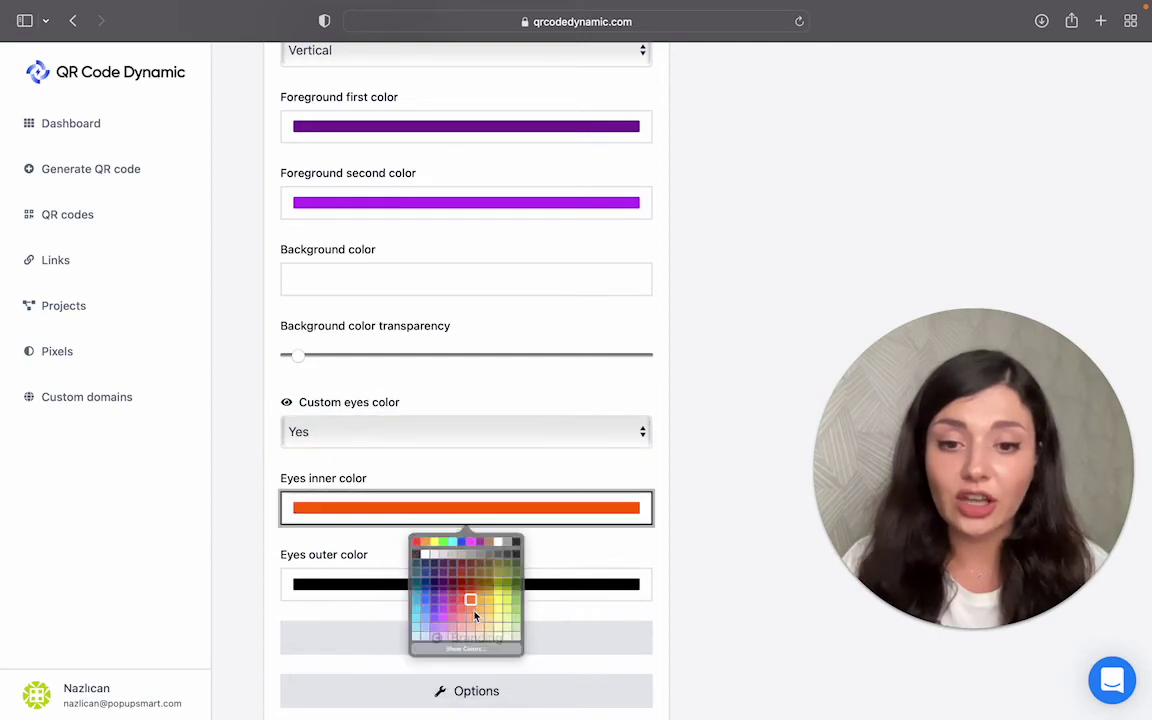
{"action": "left_click", "coordinate": [761, 226]}
{"action": "scroll", "coordinate": [761, 226], "scroll_direction": "up", "scroll_amount": 10}
{"action": "scroll", "coordinate": [763, 228], "scroll_direction": "up", "scroll_amount": 10}
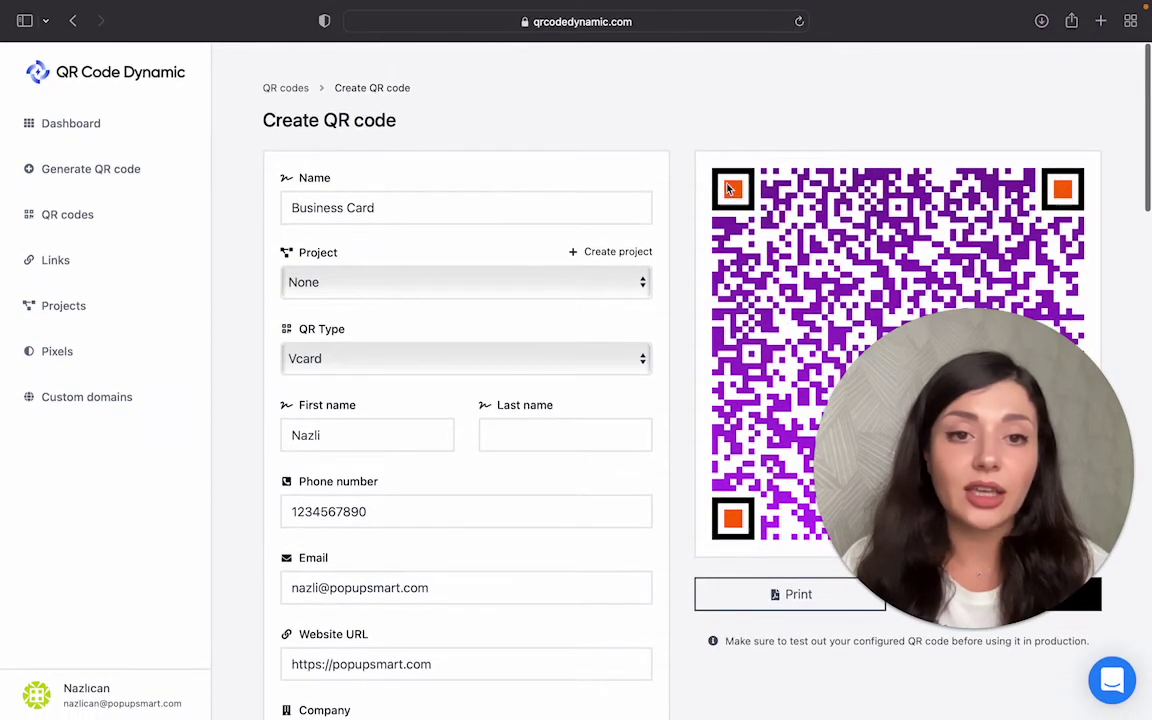
{"action": "scroll", "coordinate": [681, 373], "scroll_direction": "down", "scroll_amount": 10}
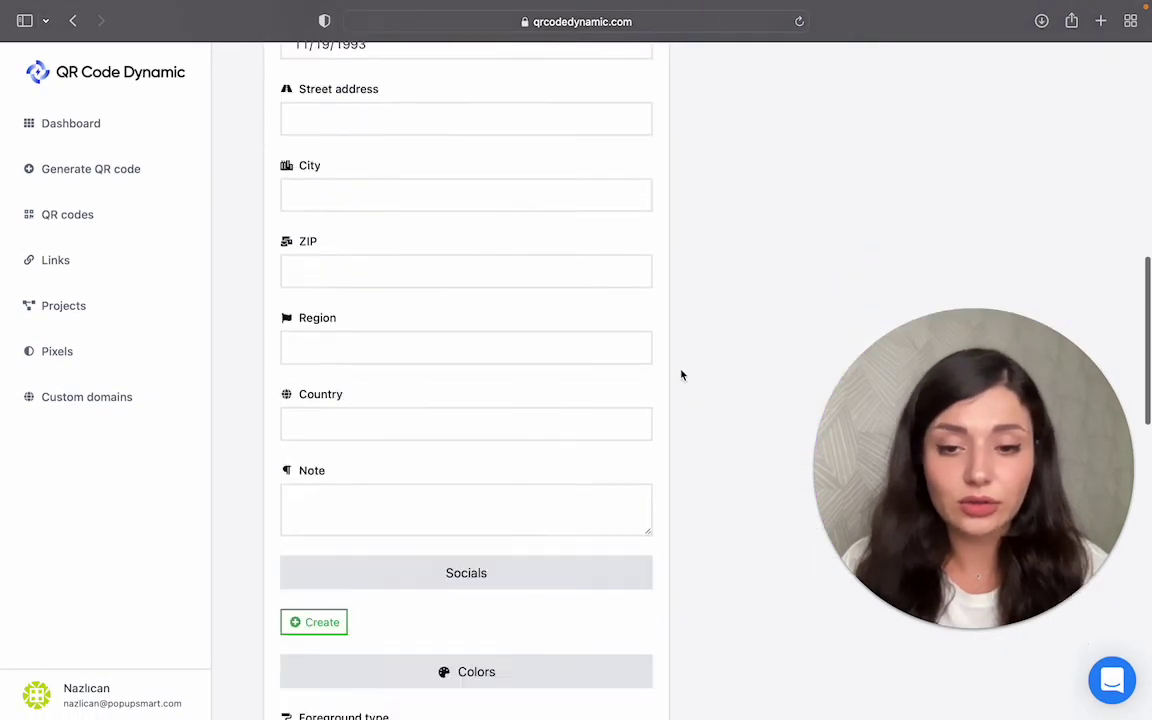
Step: Set the error correction capability to H - best (30%) under Options
{"action": "scroll", "coordinate": [681, 373], "scroll_direction": "up", "scroll_amount": 5}
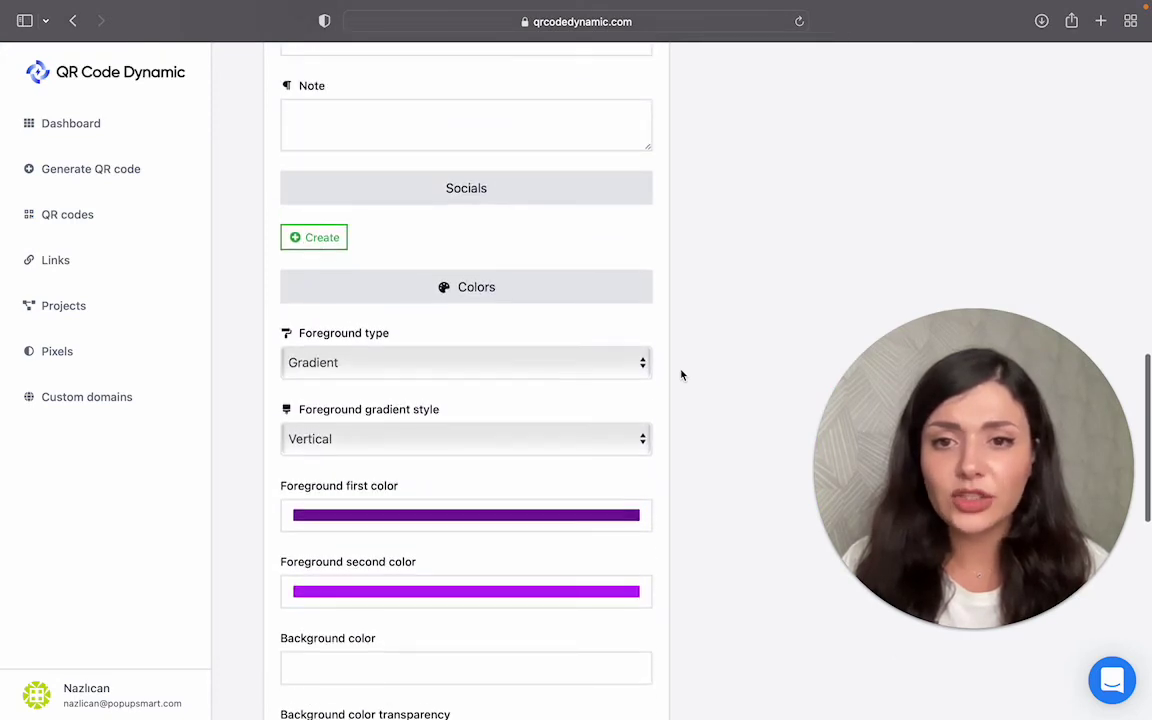
{"action": "left_click", "coordinate": [621, 300]}
{"action": "left_click", "coordinate": [594, 342]}
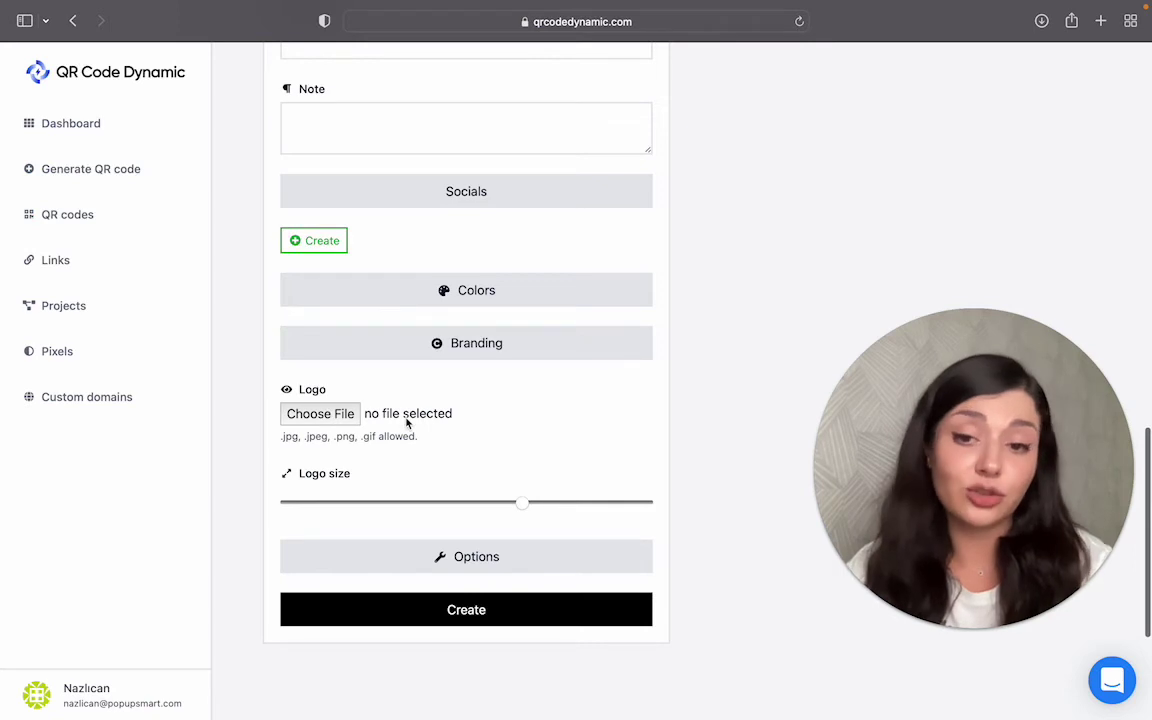
{"action": "left_click", "coordinate": [401, 342]}
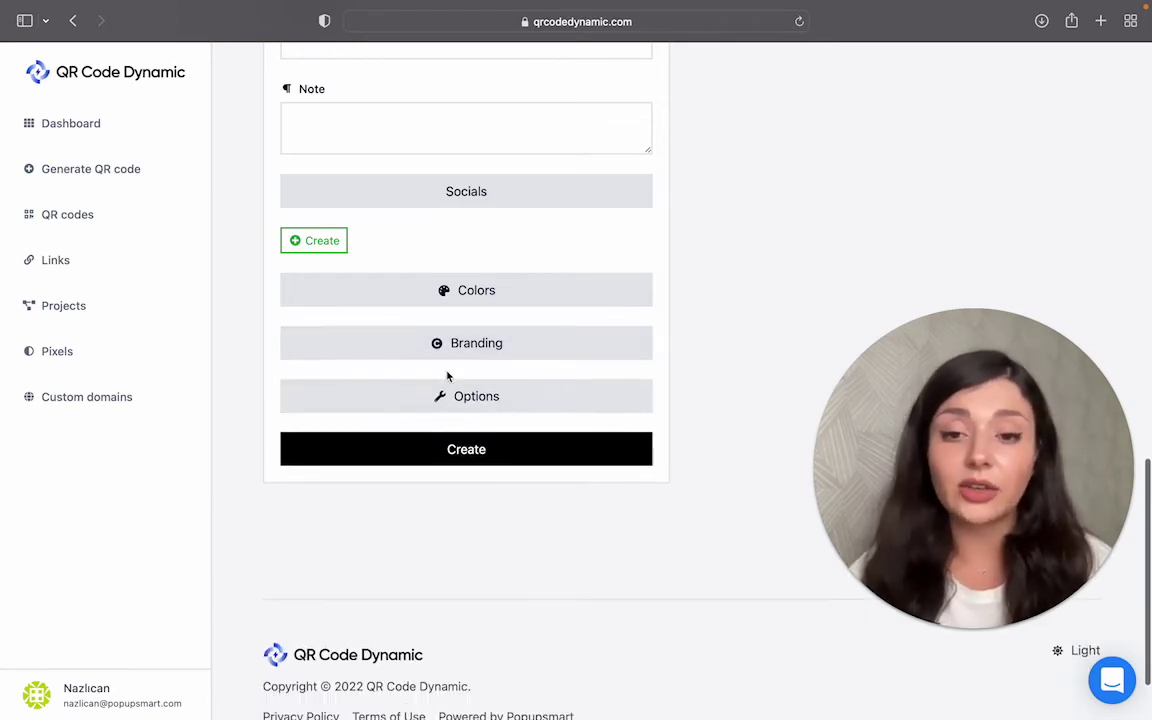
{"action": "left_click", "coordinate": [458, 400]}
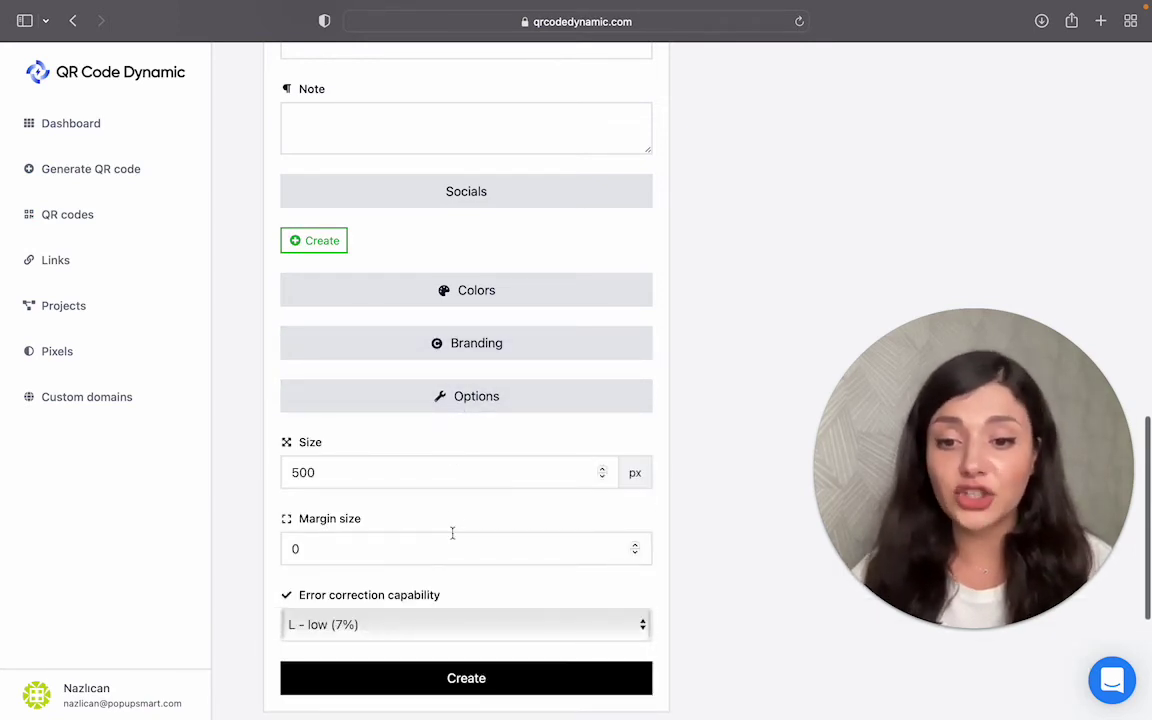
{"action": "left_click", "coordinate": [473, 624]}
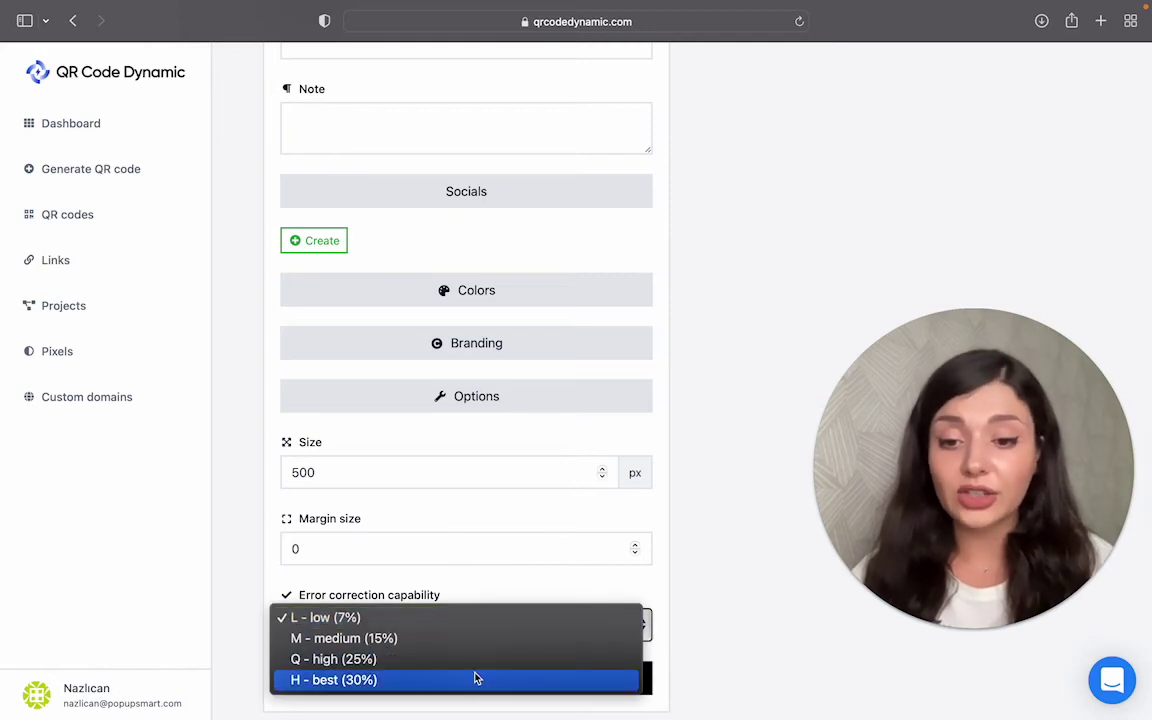
{"action": "left_click", "coordinate": [477, 679]}
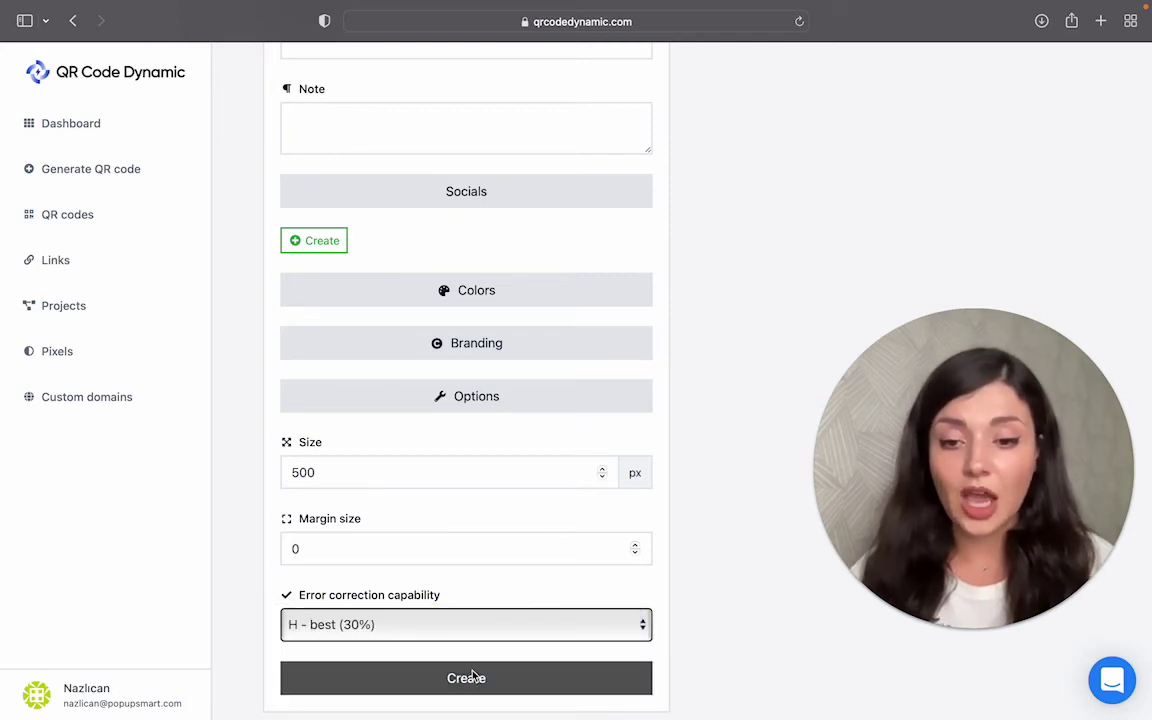
Step: Create the Business Card QR code
{"action": "left_click", "coordinate": [475, 680]}
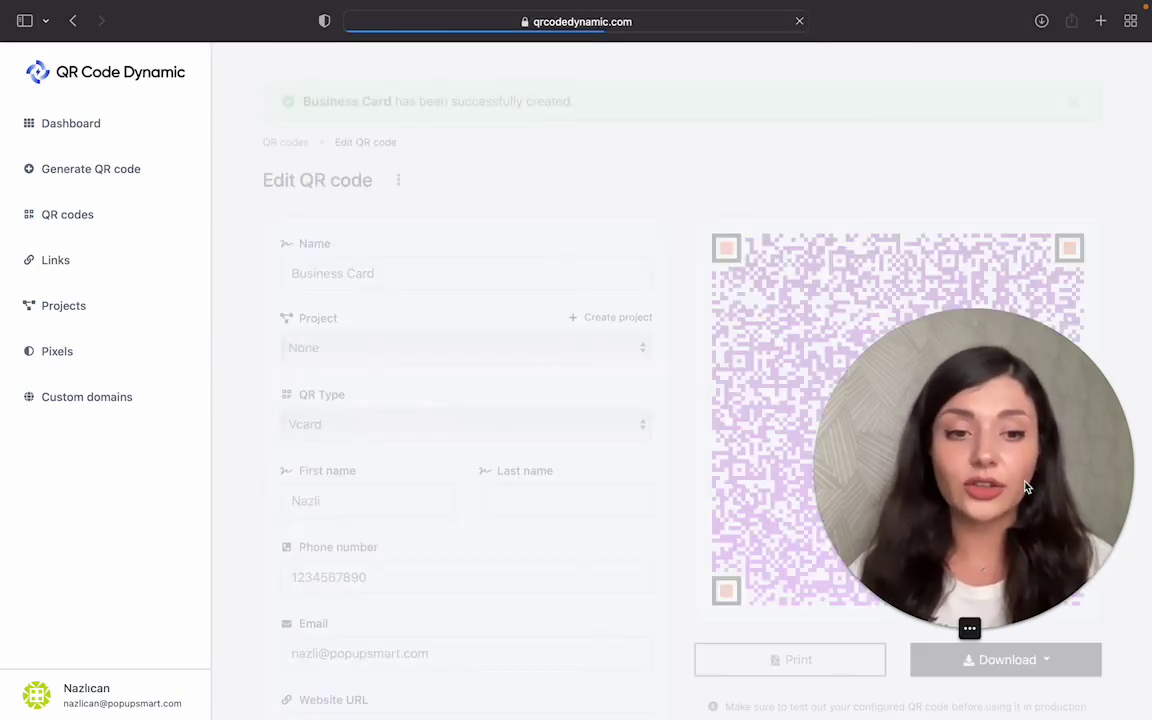